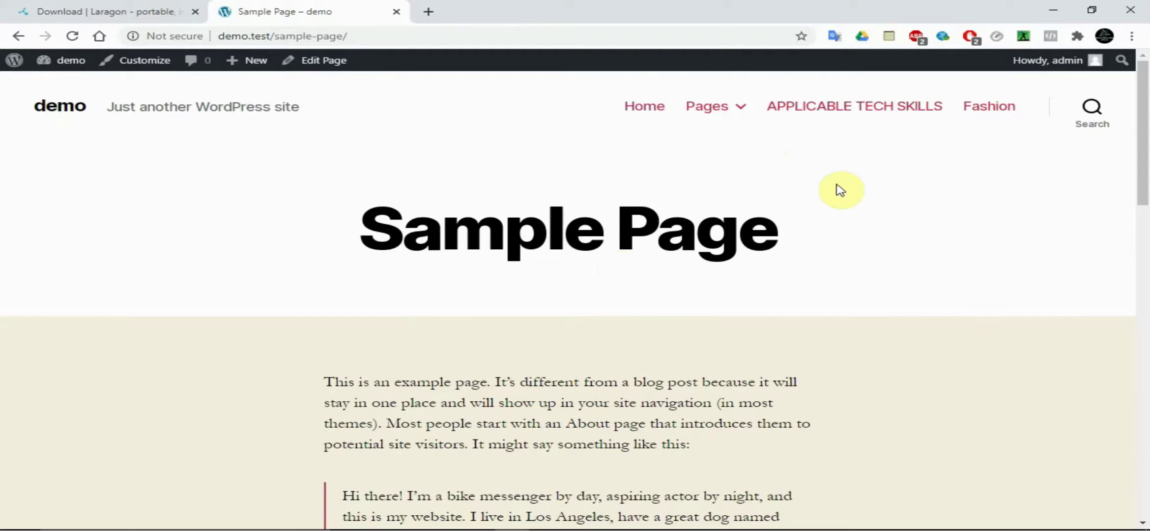
View the site's APPLICABLE TECH SKILLS post and the N Page listed under Pages in the navigation
mouse_move(725, 109)
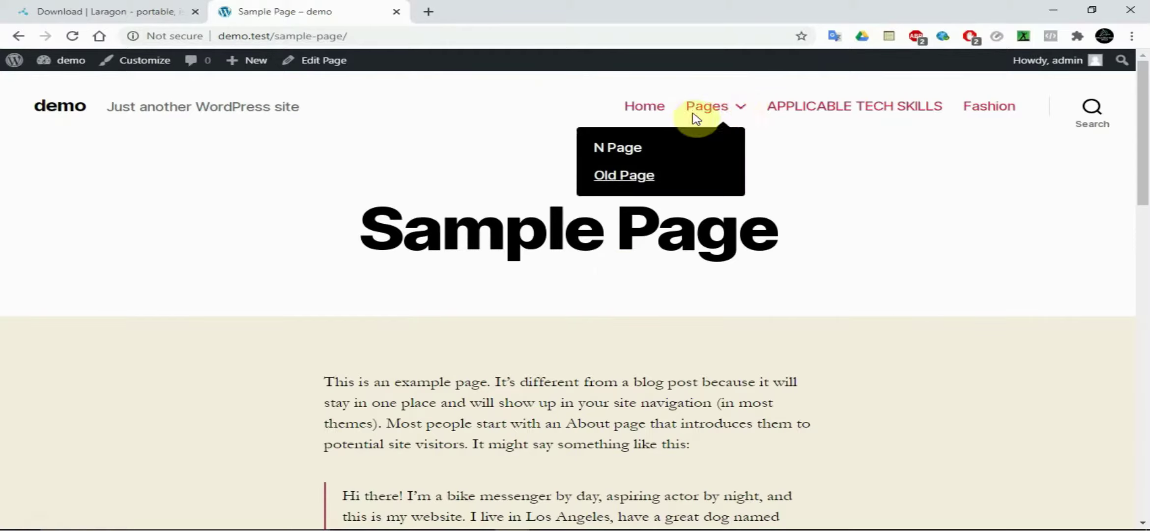
left_click(855, 109)
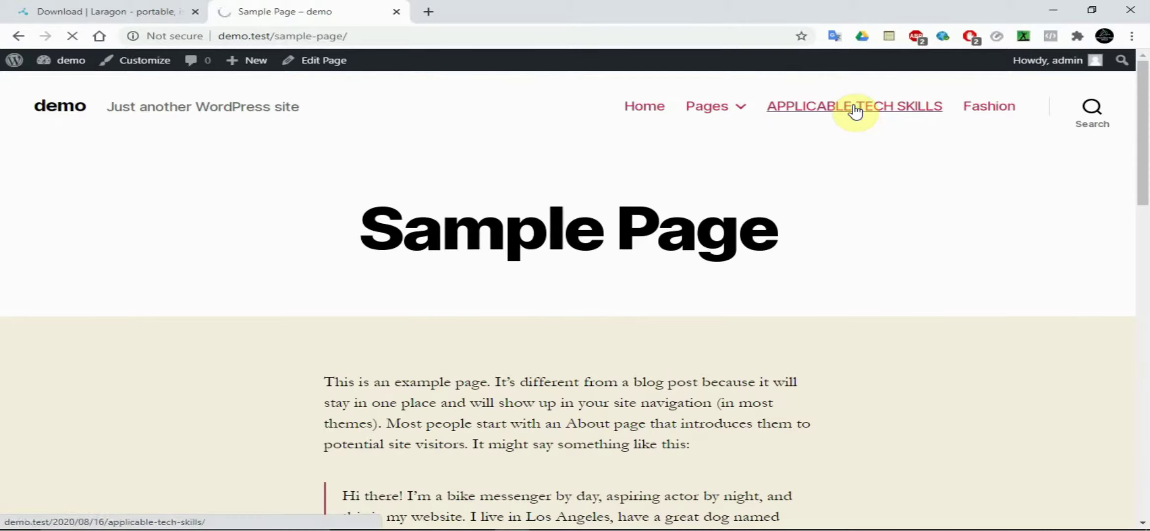
mouse_move(734, 110)
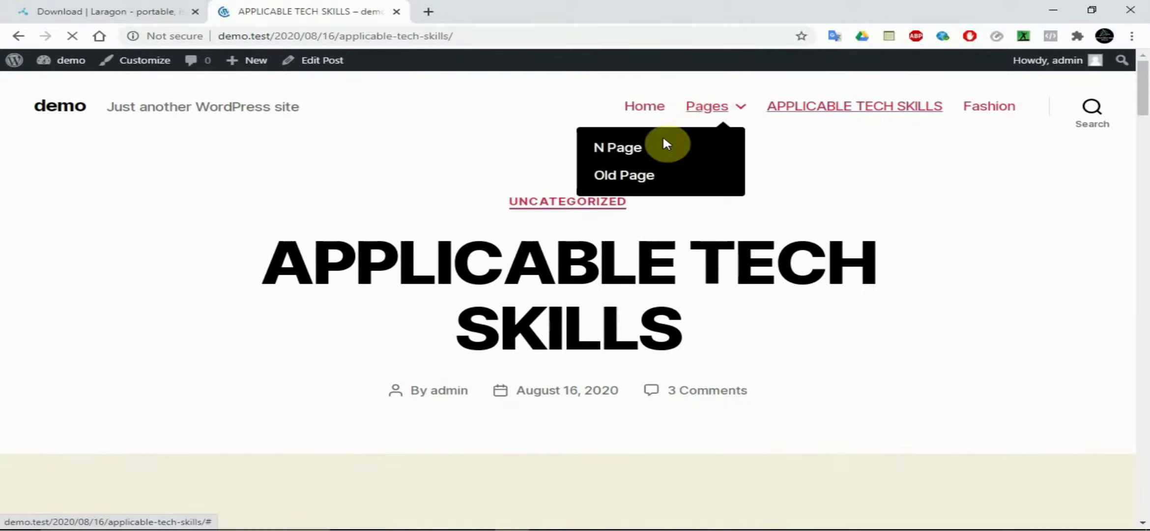
left_click(622, 148)
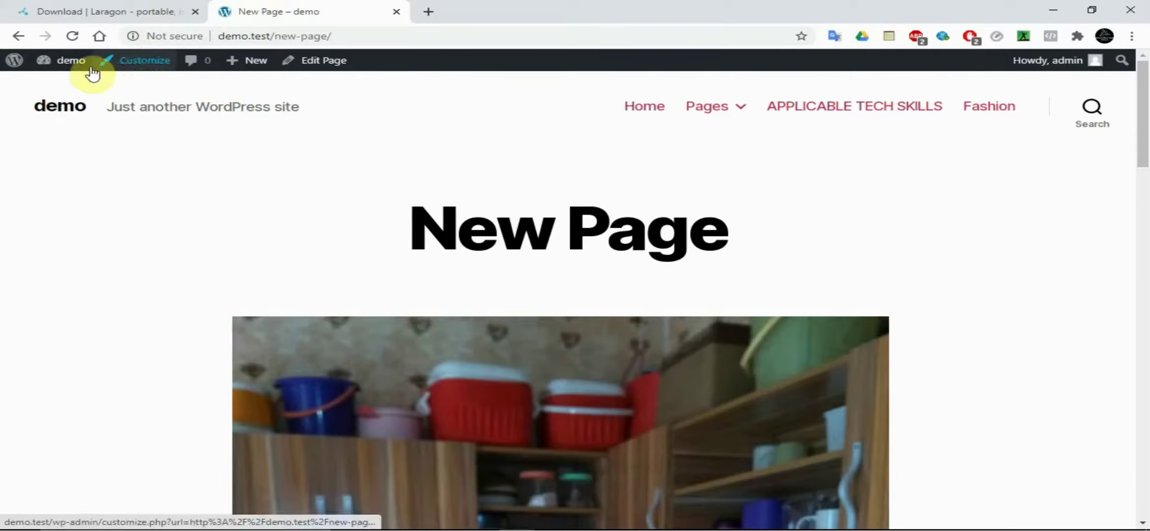
Go to the site's dashboard and open the list of installed themes
mouse_move(61, 67)
left_click(59, 84)
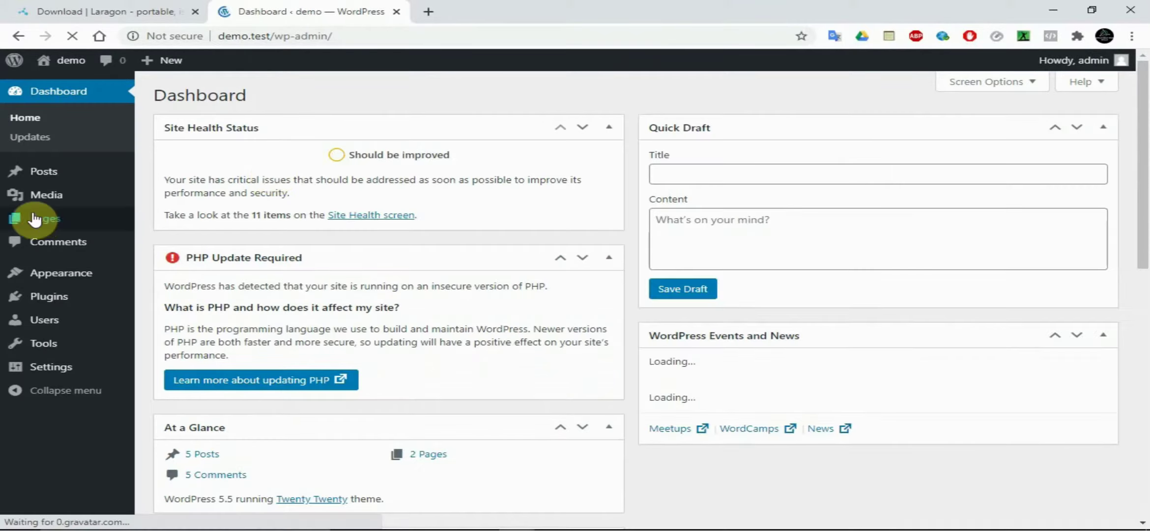
mouse_move(62, 279)
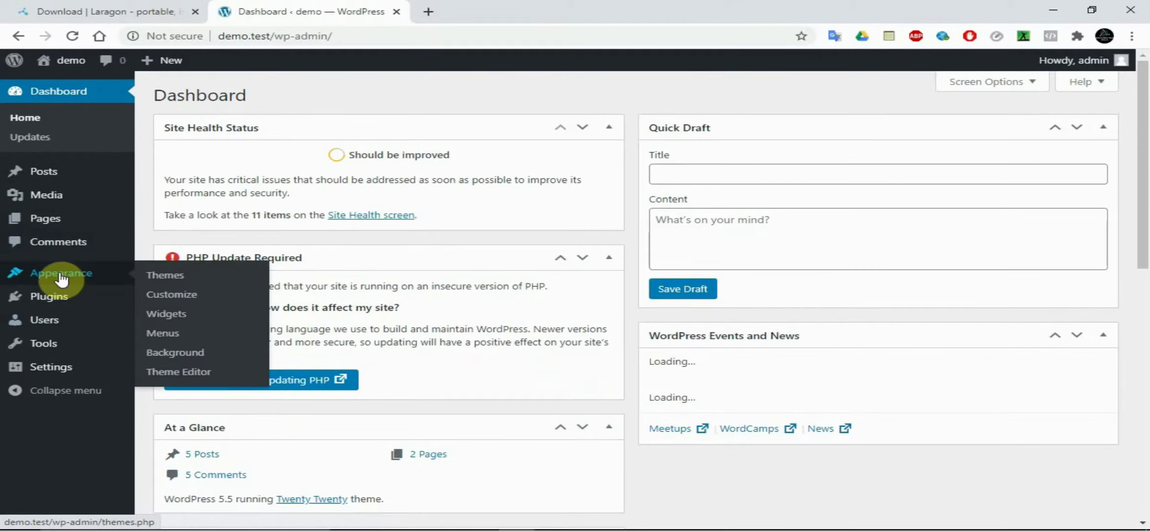
left_click(167, 281)
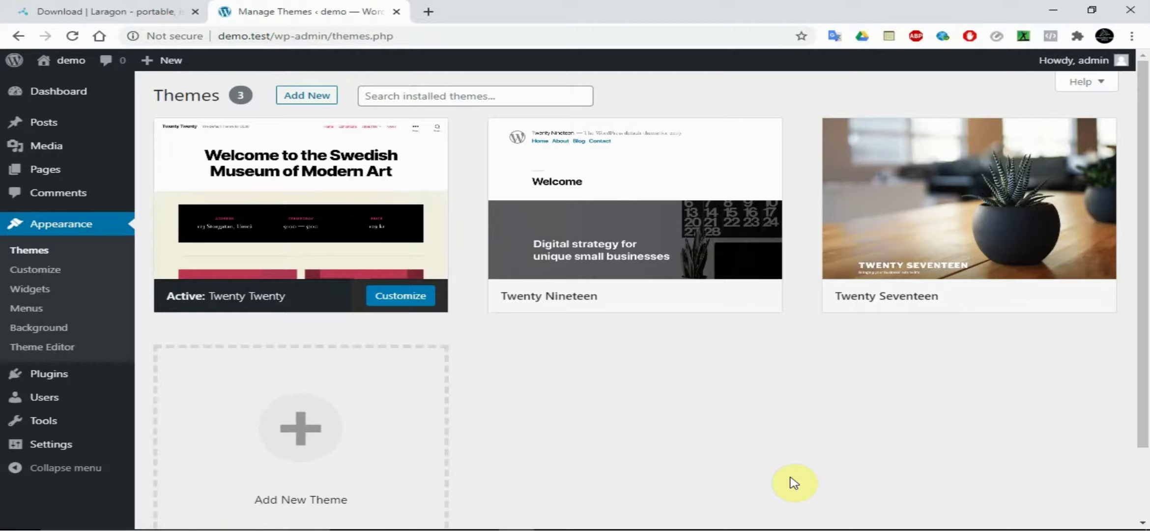
Open the Twenty Twenty theme for customizing and check the installed themes offered as replacements
mouse_move(261, 187)
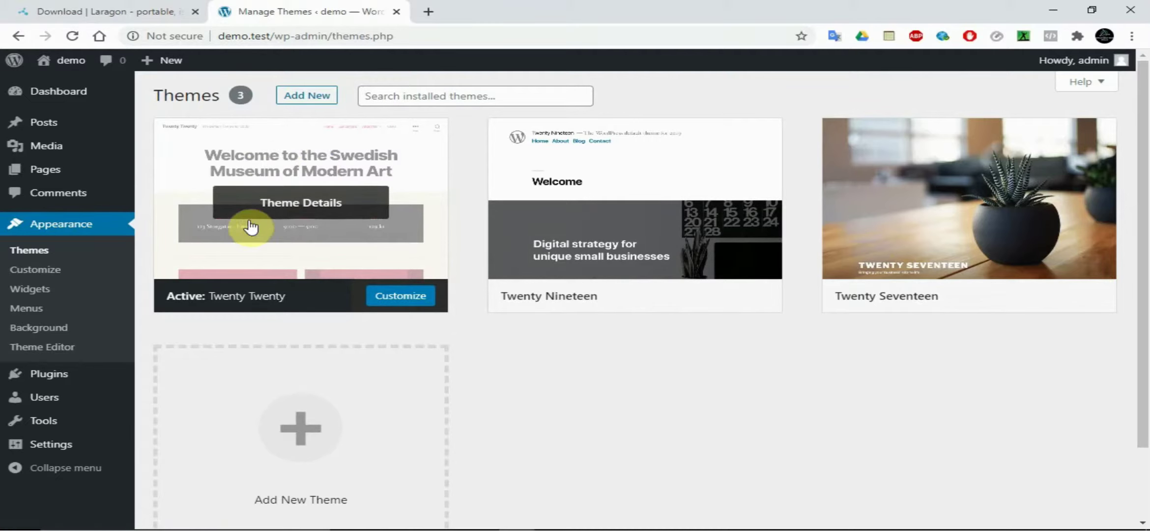
left_click(315, 214)
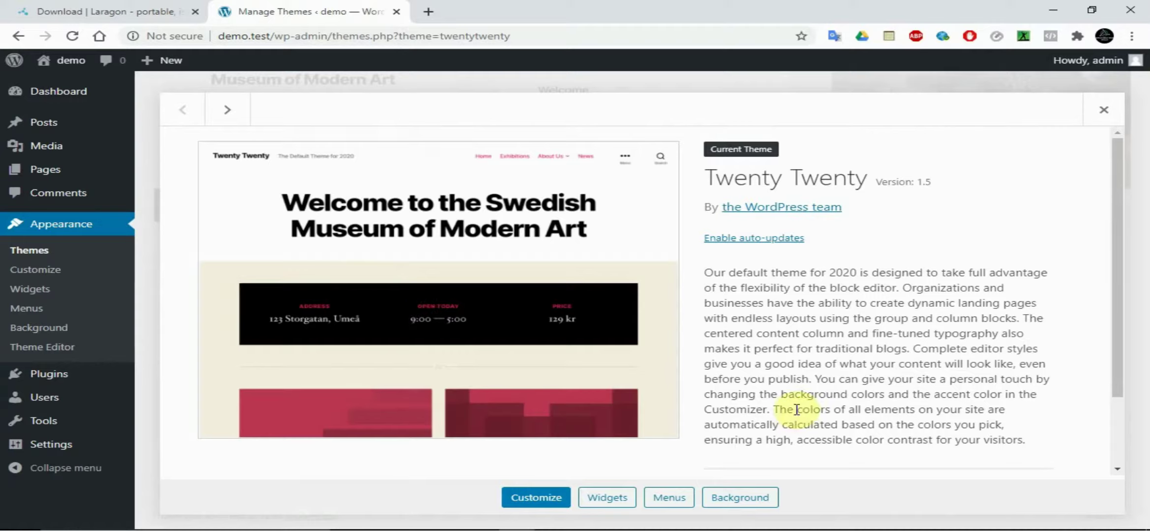
left_click(550, 498)
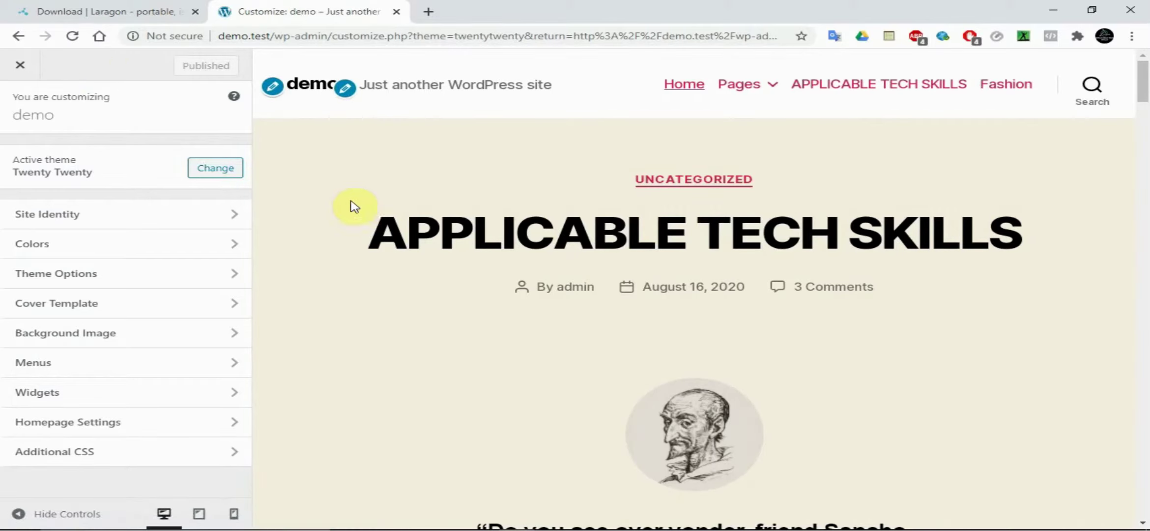
left_click(204, 173)
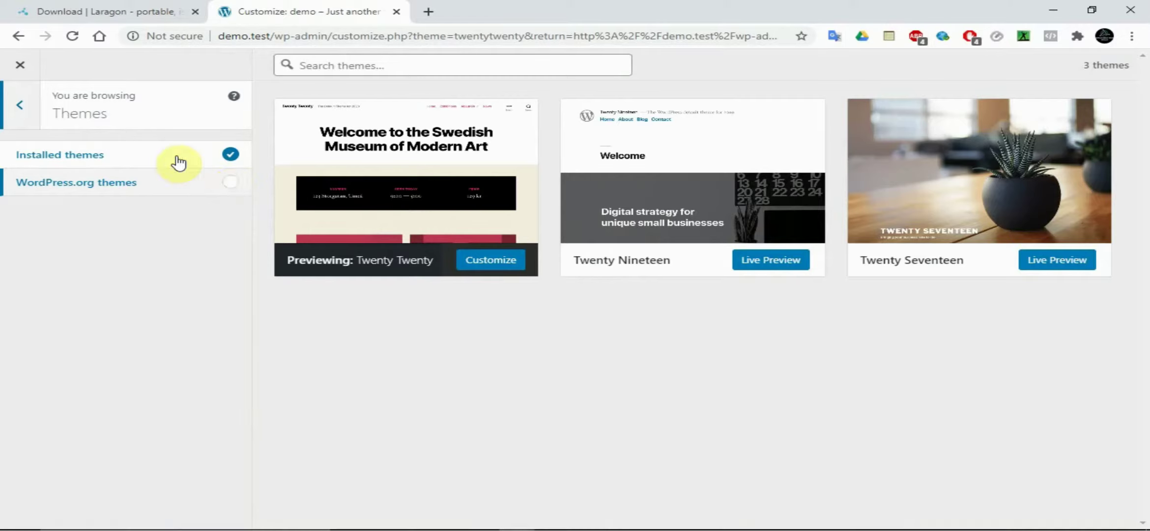
left_click(29, 105)
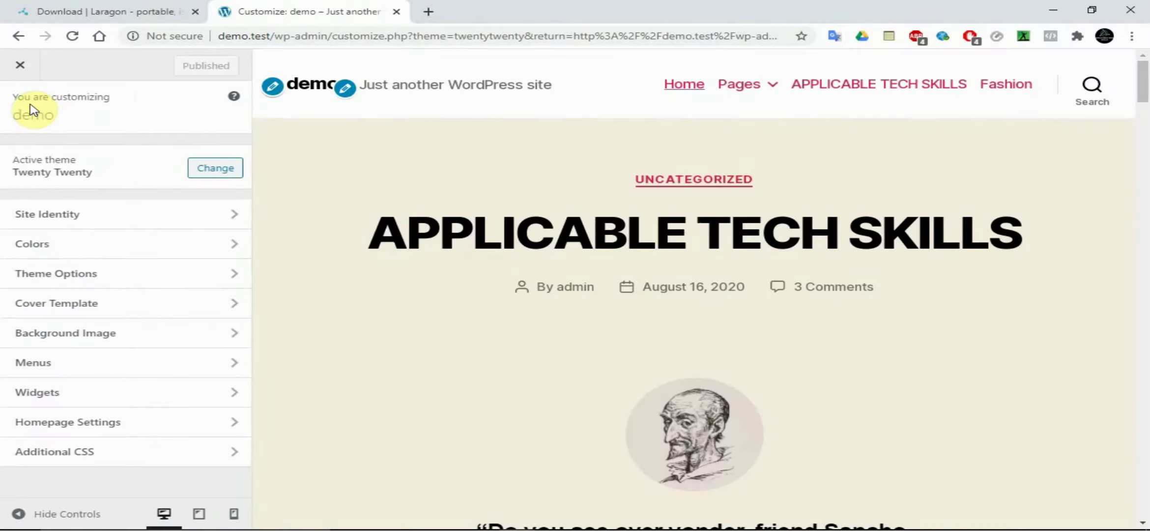
In the Site Identity settings, change the tagline to "Applicable Tech Skills"
left_click(111, 216)
left_click(49, 227)
double_click(47, 227)
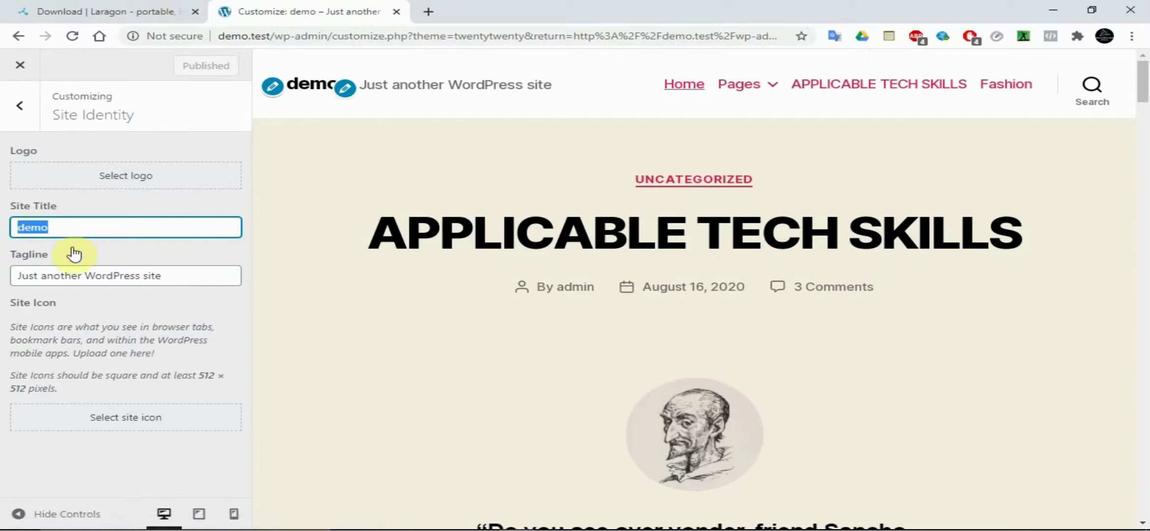
triple_click(90, 275)
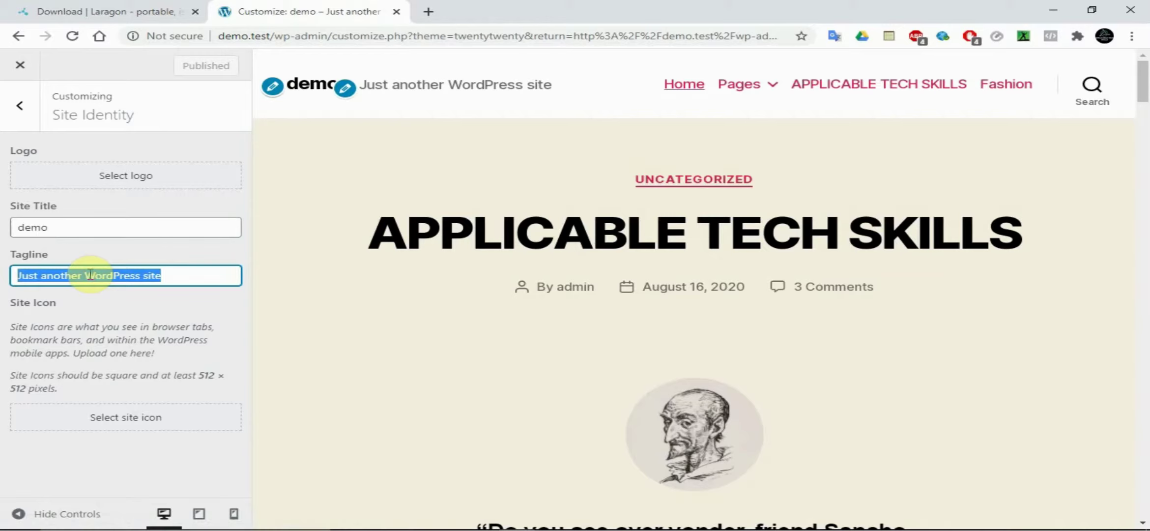
type("Applicable Tech Skills")
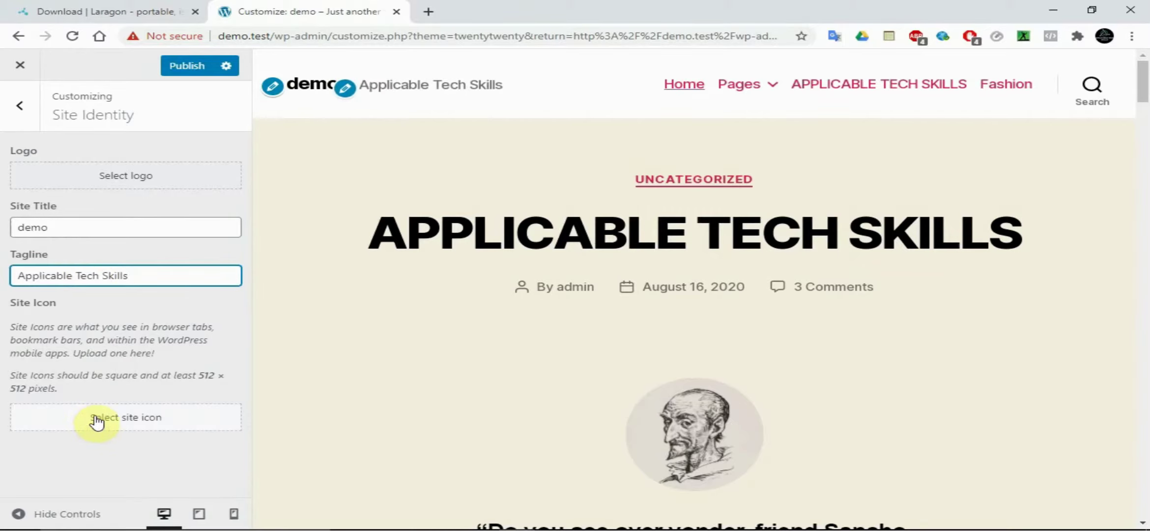
Upload ATS.jpg from Documents > JOBS > Youtube Tutorials and crop it at the proposed full-image selection as the site icon
left_click(94, 417)
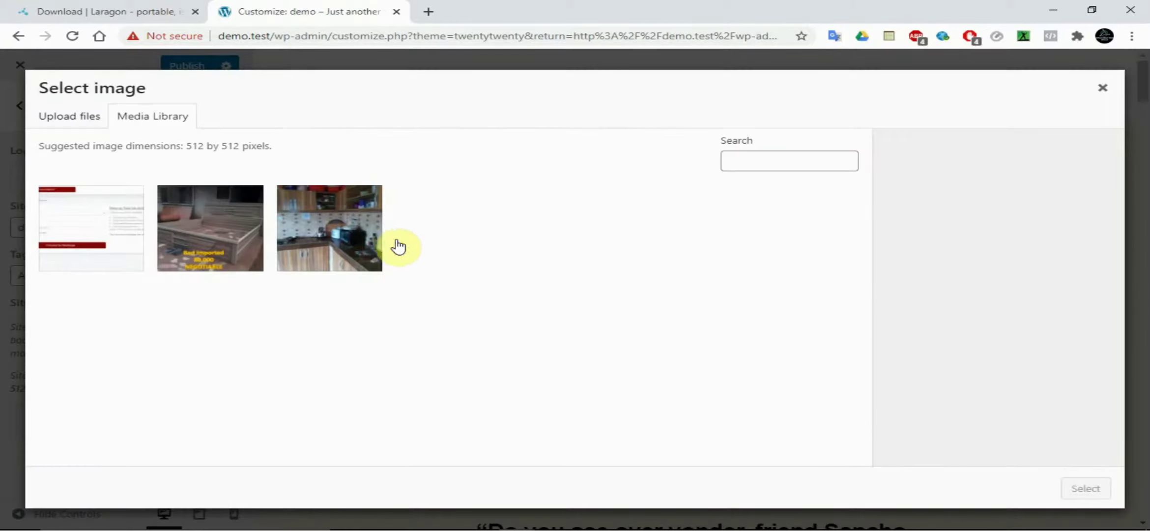
left_click(74, 122)
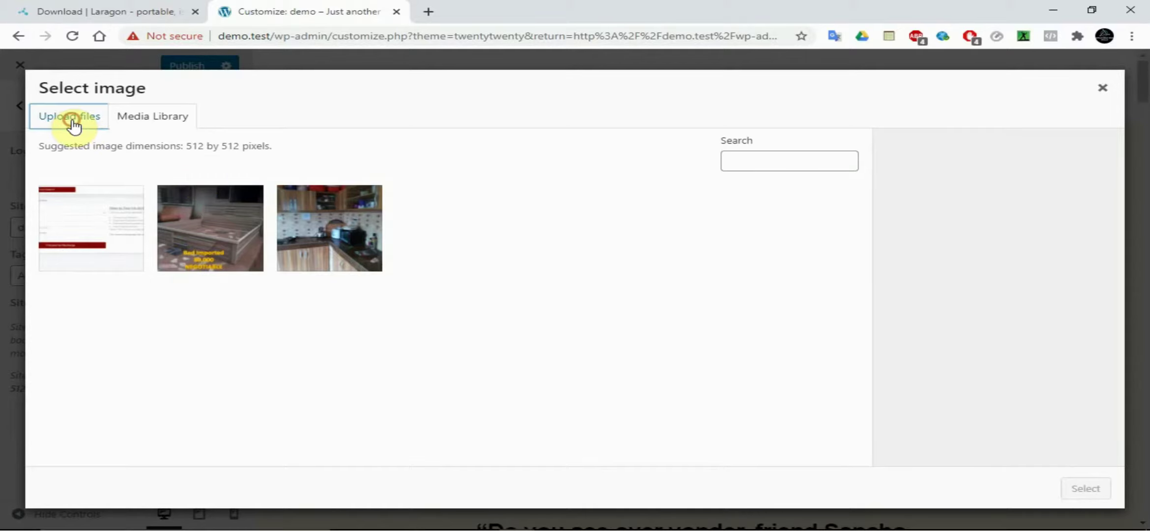
left_click(620, 307)
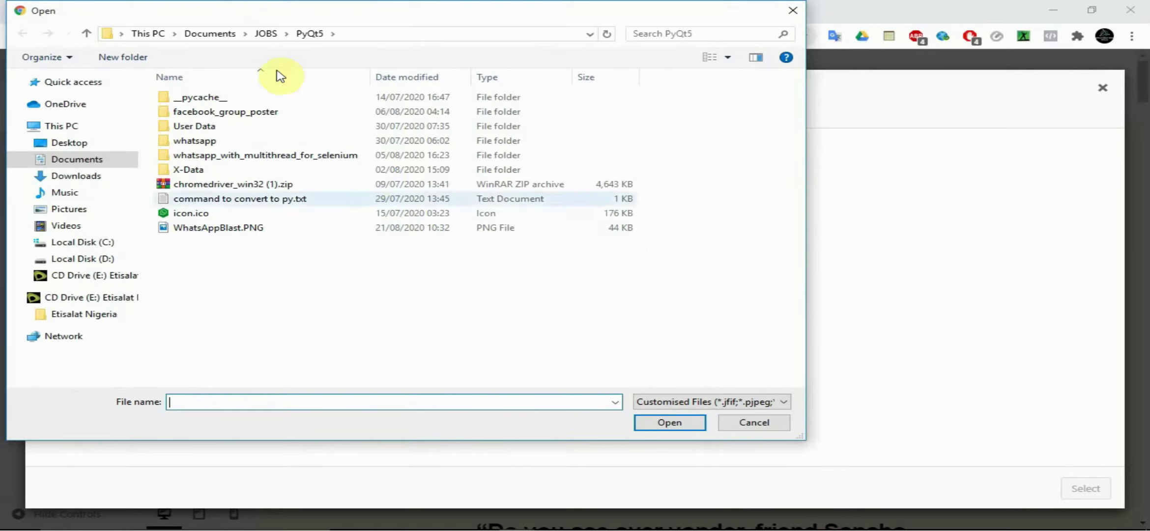
left_click(218, 36)
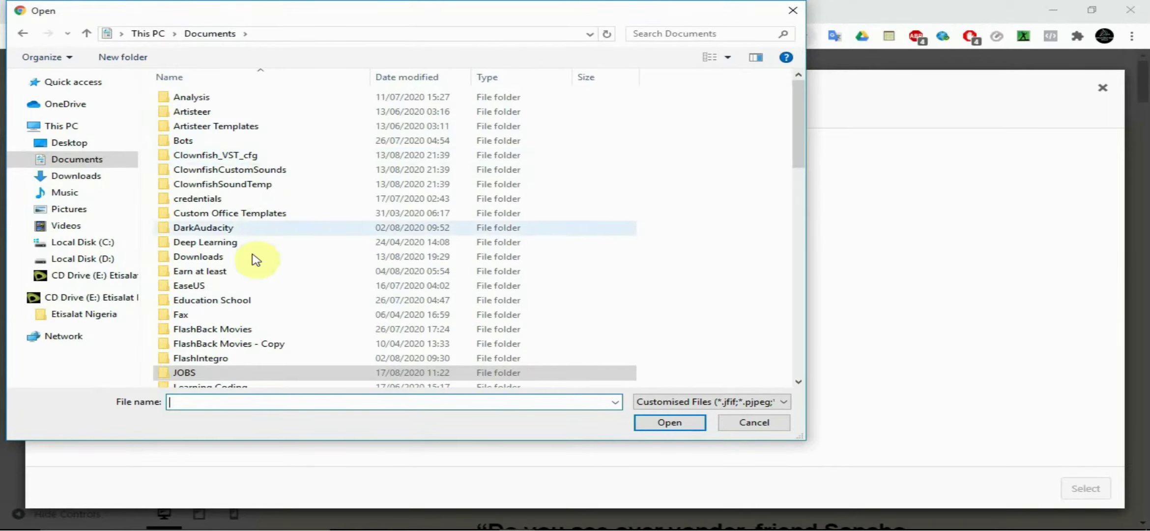
left_click(250, 274)
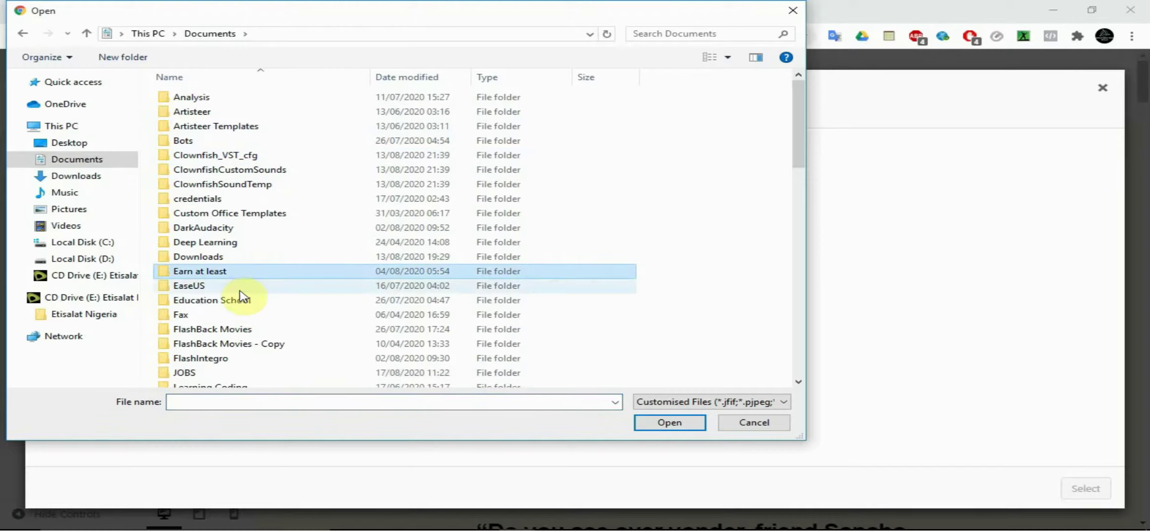
double_click(184, 372)
scroll(192, 372, "down", 4)
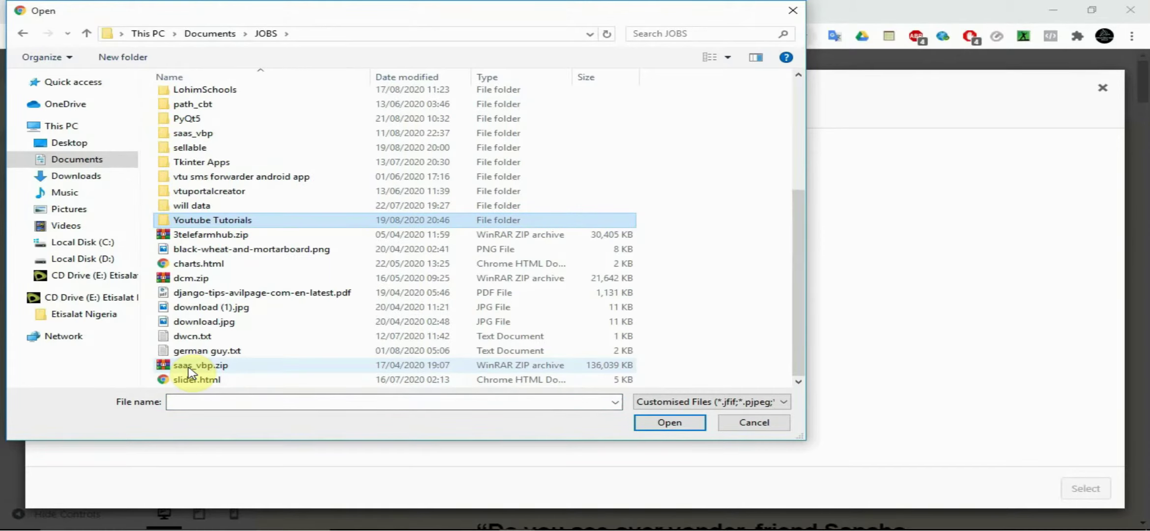
key("Return")
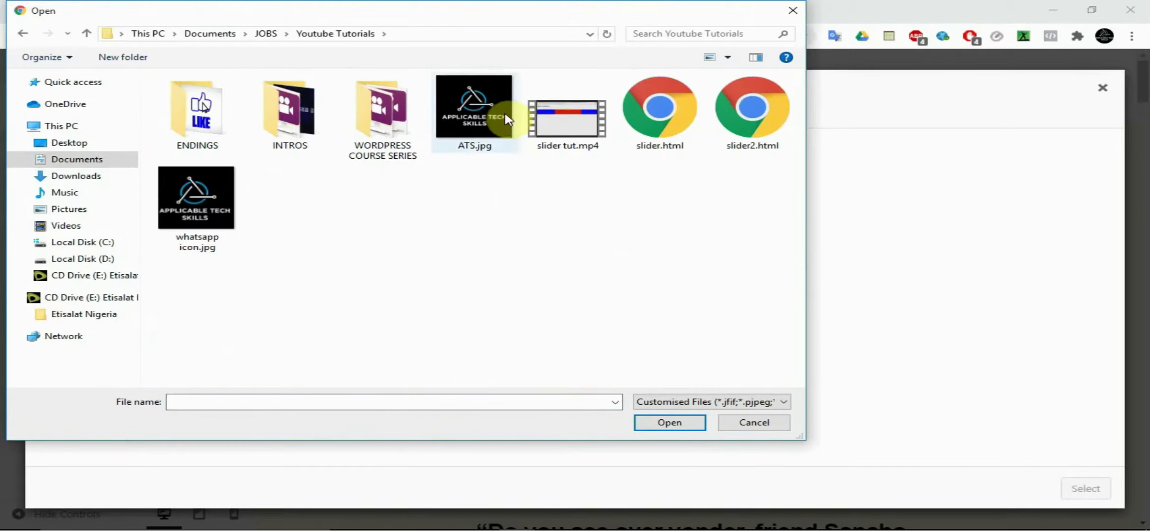
double_click(473, 117)
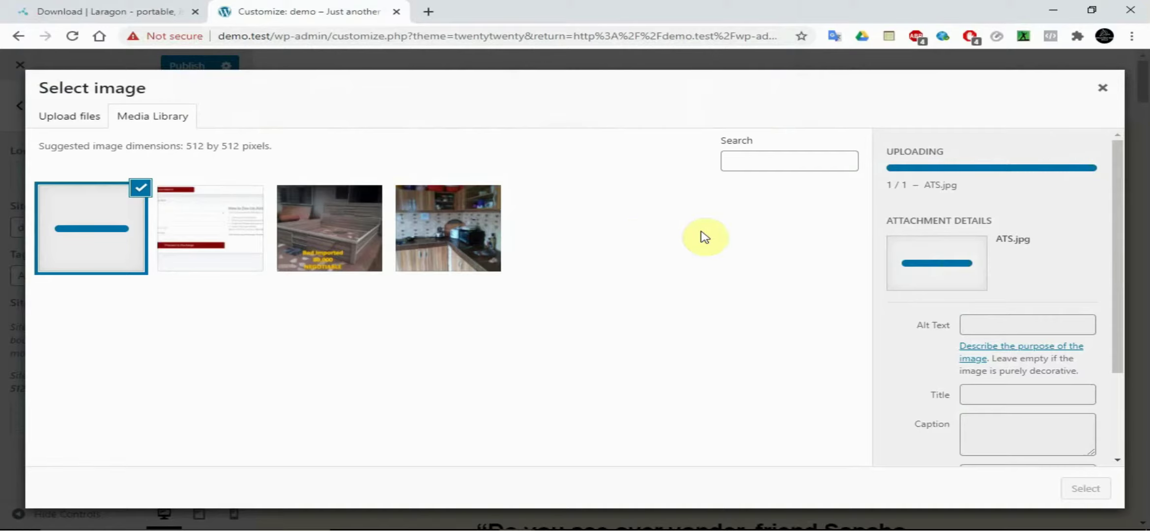
left_click(1076, 486)
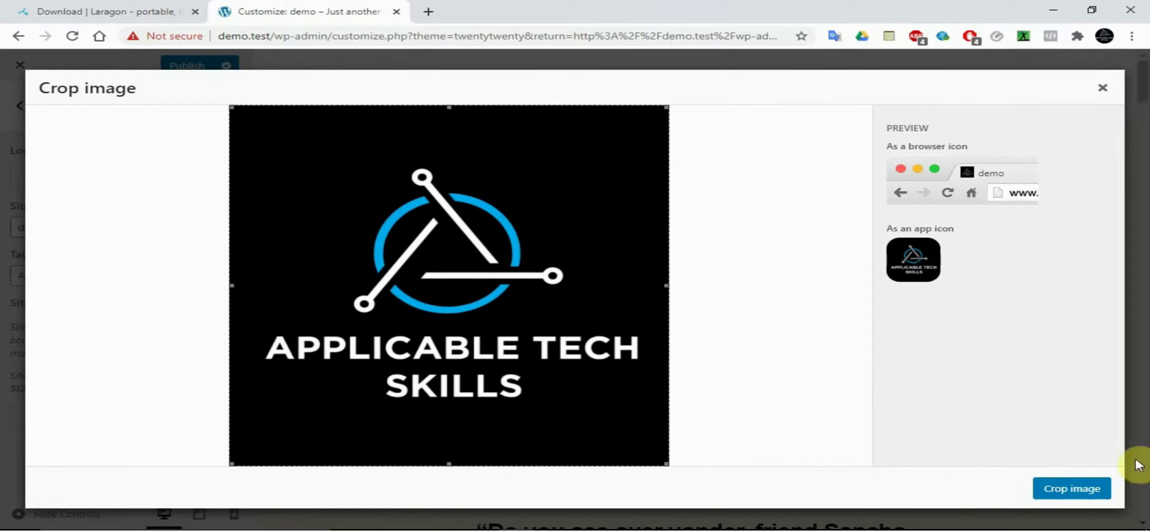
left_click(1072, 487)
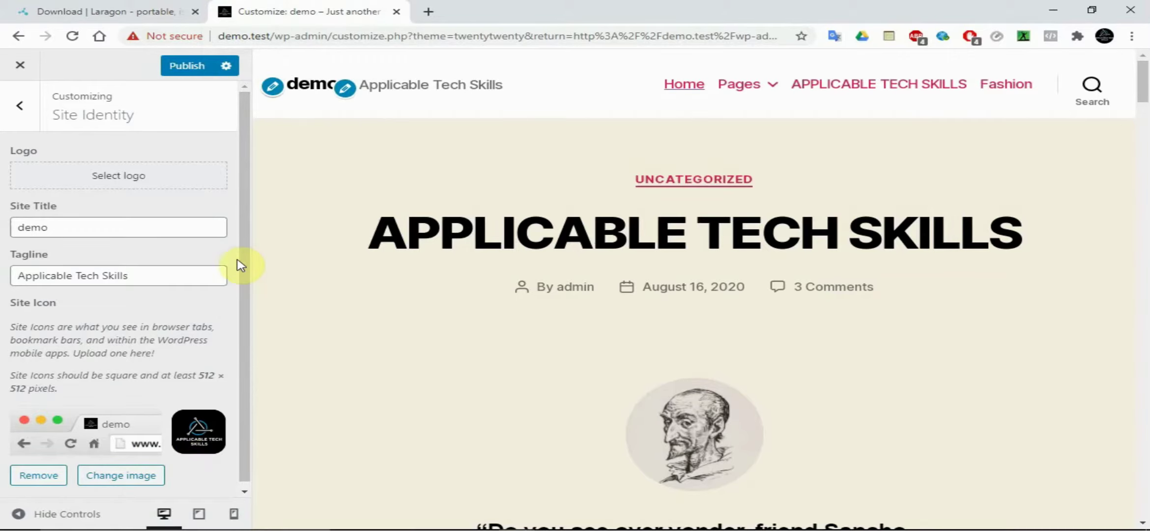
Use the Applicable Tech Skills image from the media library as the site logo, cropped to the proposed area
left_click(115, 184)
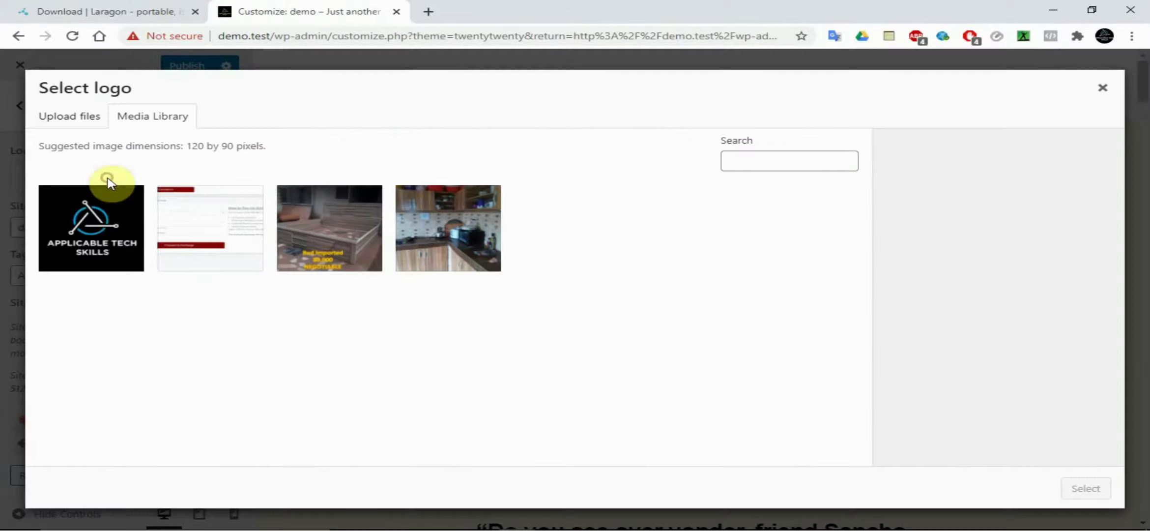
left_click(101, 251)
left_click(1078, 488)
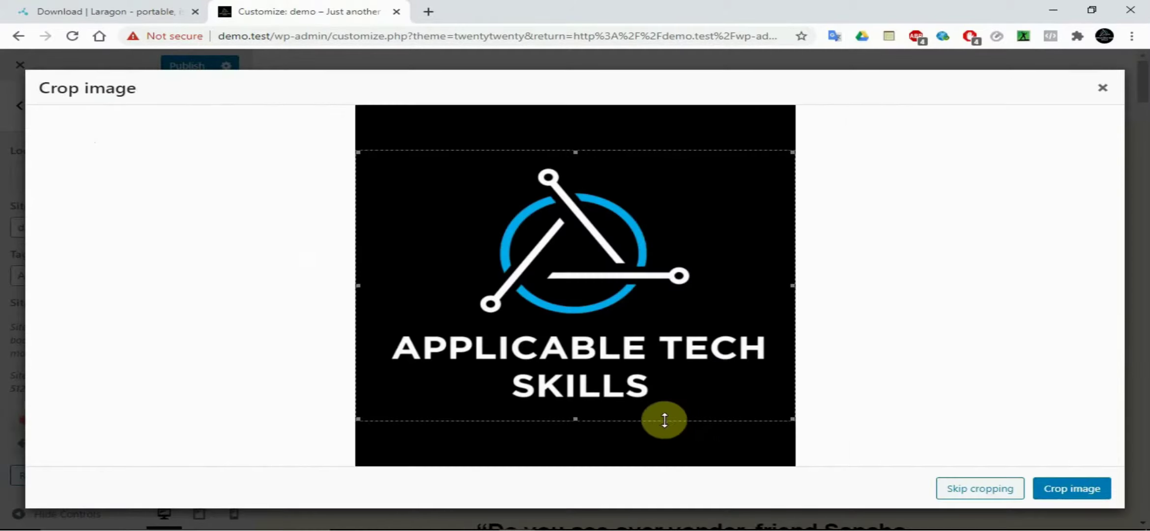
left_click(1075, 488)
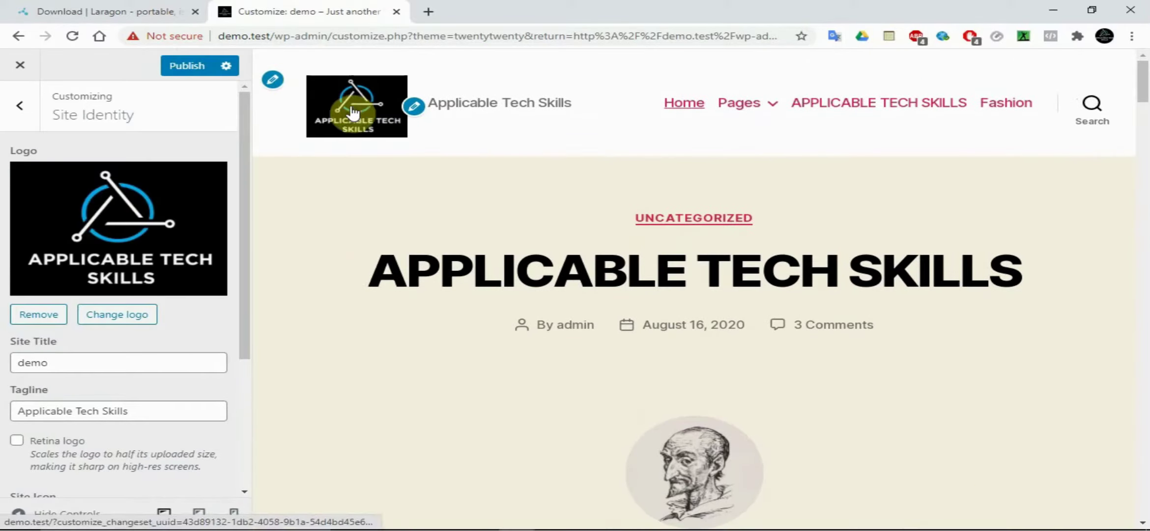
Clear the site's tagline and enable the Retina logo option
triple_click(83, 409)
key("BackSpace")
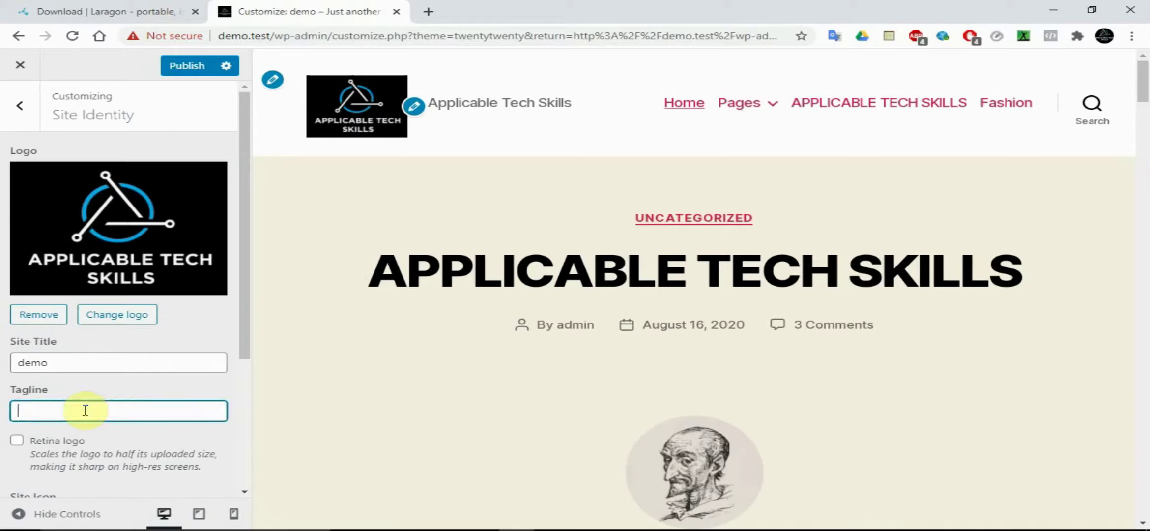
left_click(241, 352)
left_click_drag(245, 358, 235, 457)
left_click(18, 274)
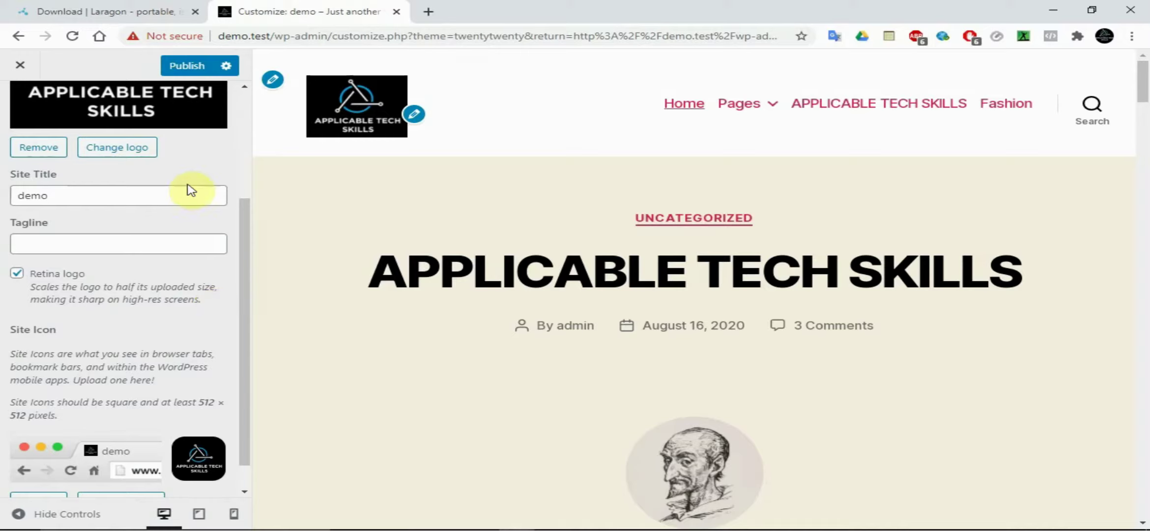
Publish the site identity changes and return to the main customizer settings
scroll(246, 177, "up", 4)
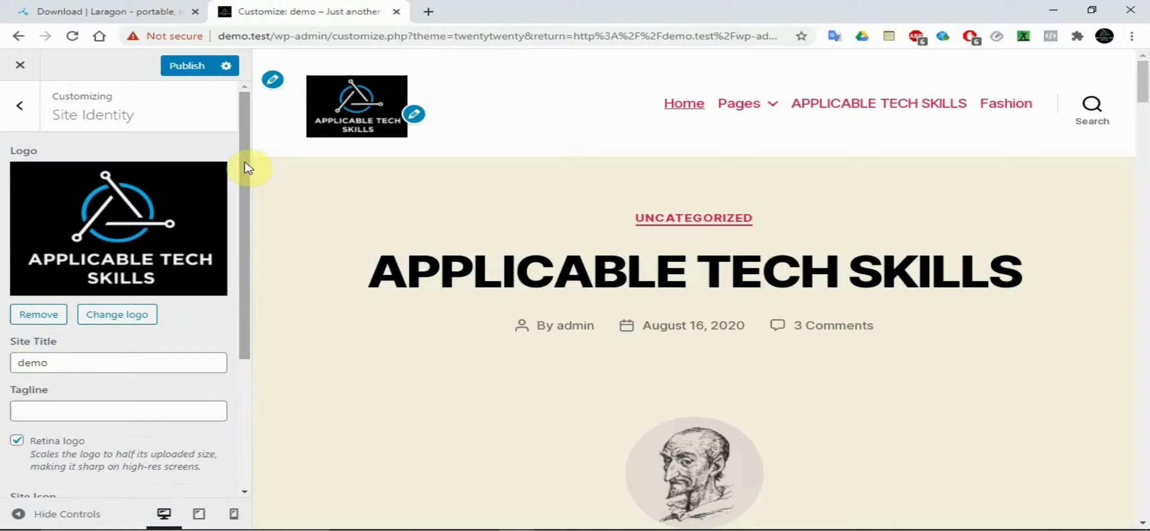
left_click(191, 70)
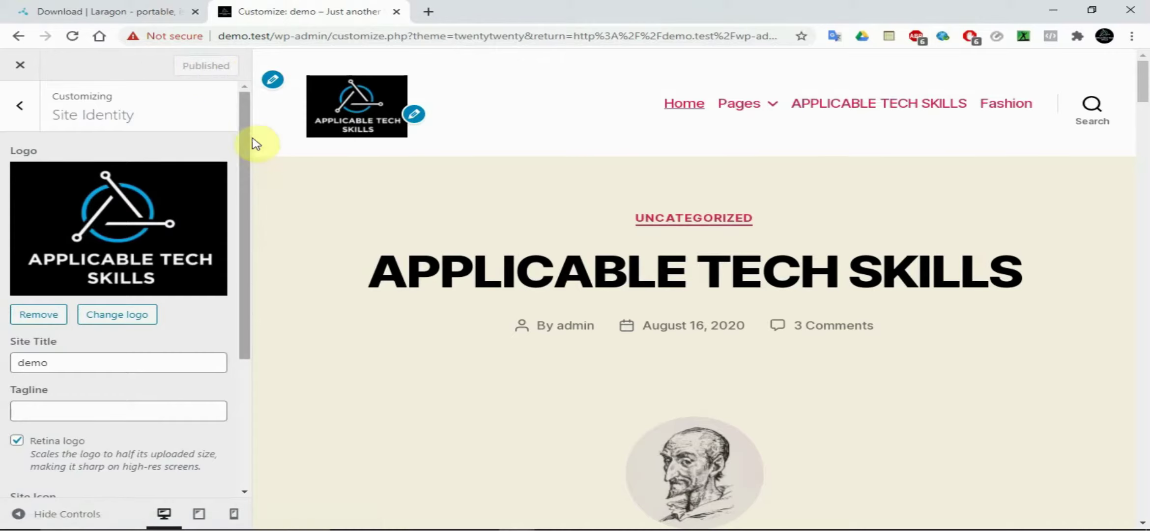
left_click(22, 107)
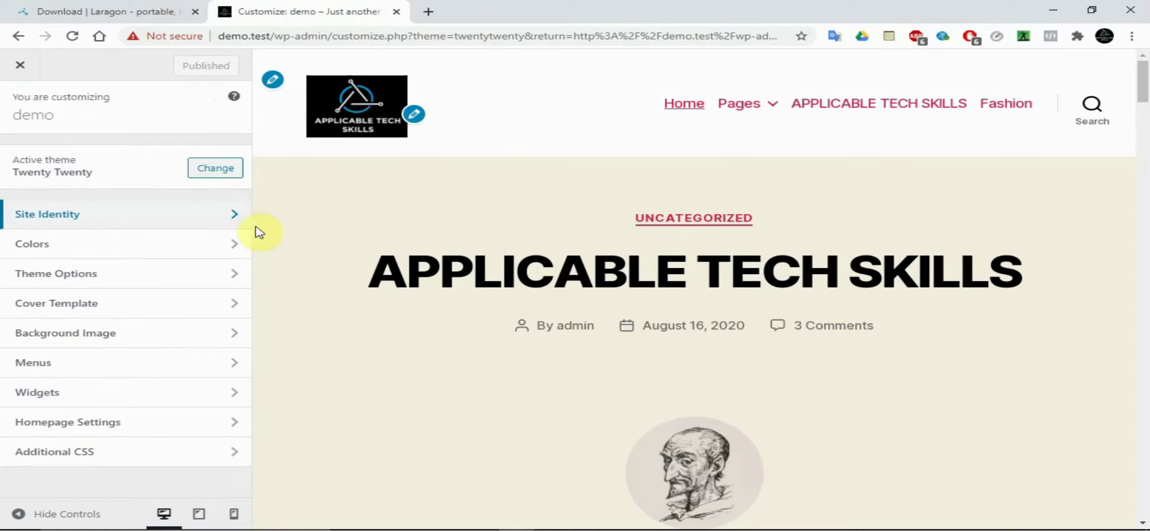
In the Colors settings, change the site's background color to orange-yellow #f4b30e
left_click(98, 244)
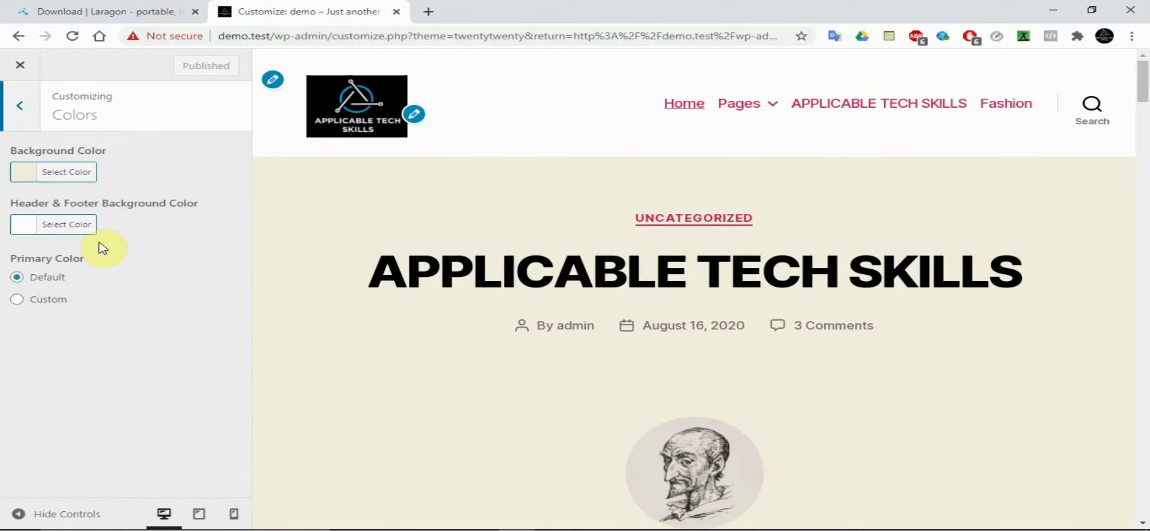
left_click(60, 173)
left_click(205, 210)
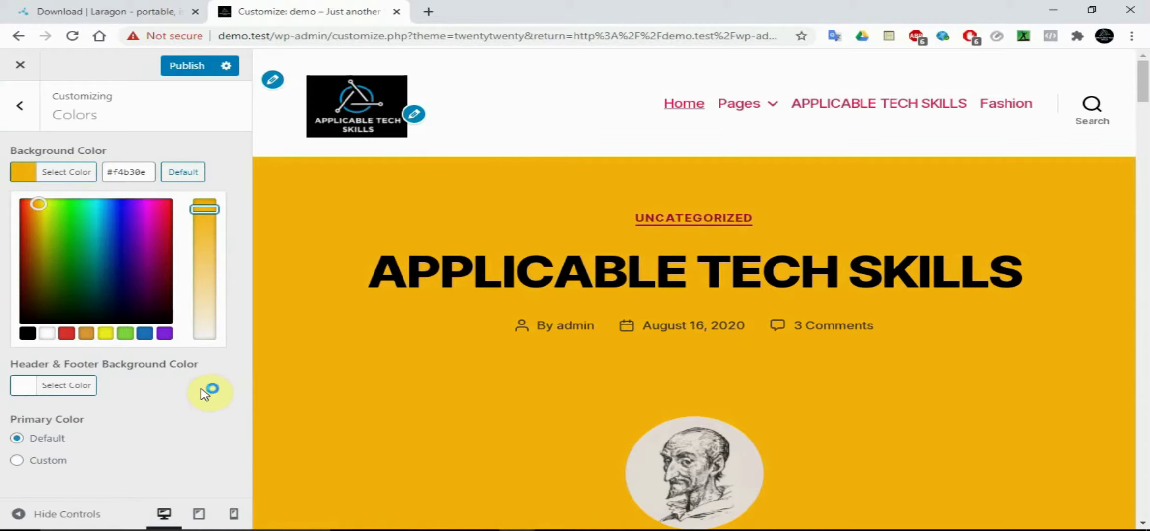
Set the header and footer background color to orange #dd9933 and return to the main customizer settings
left_click(25, 388)
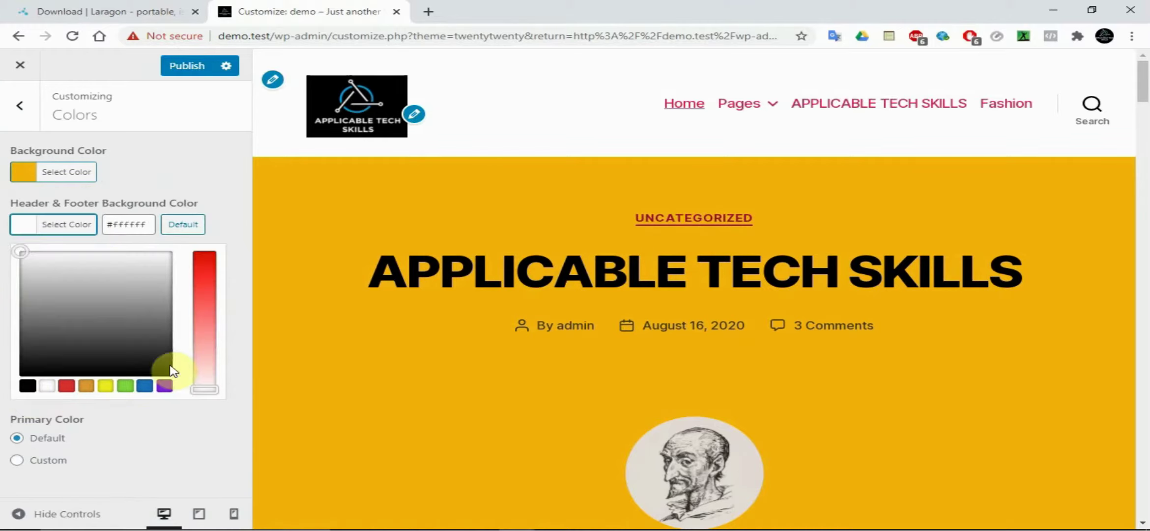
left_click(105, 387)
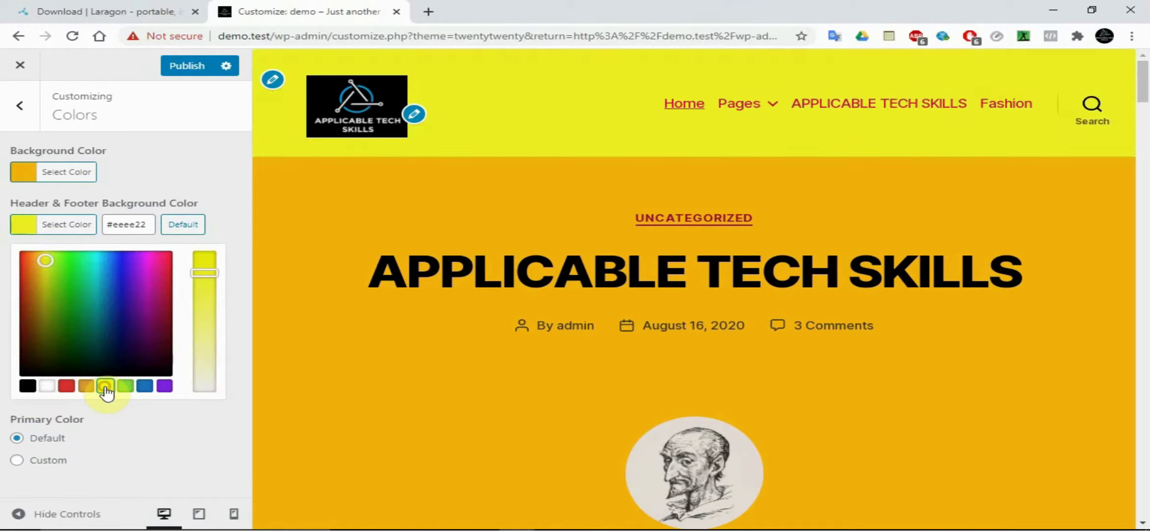
left_click(86, 386)
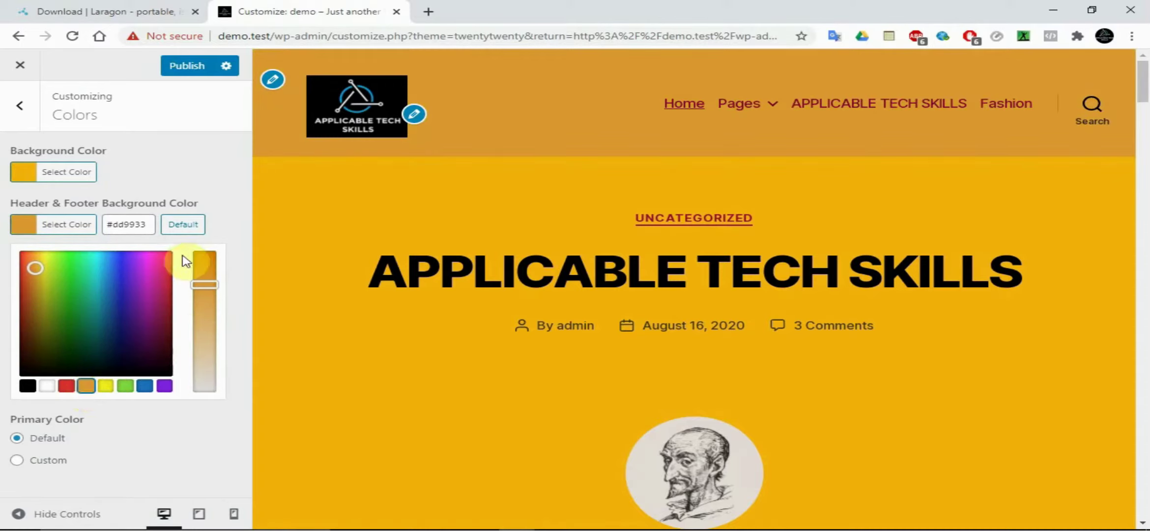
left_click(200, 159)
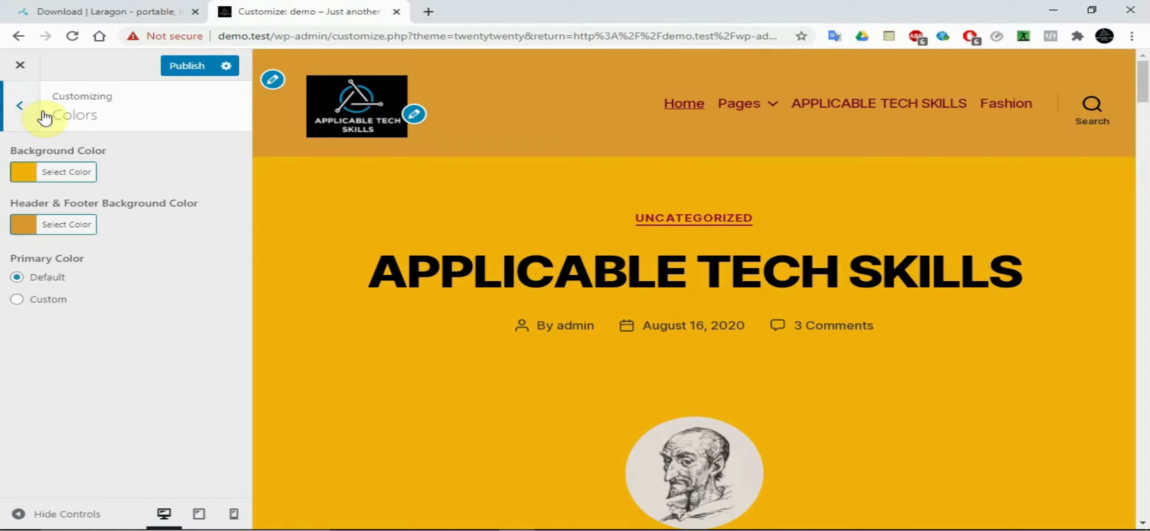
left_click(19, 104)
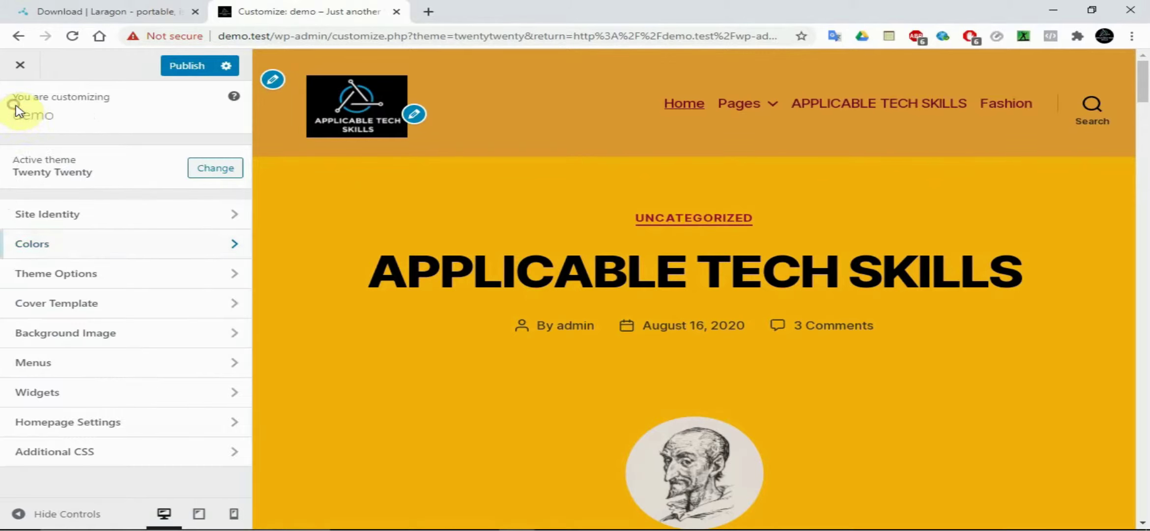
Turn off the author bio in the Theme Options and check the page preview
left_click(85, 272)
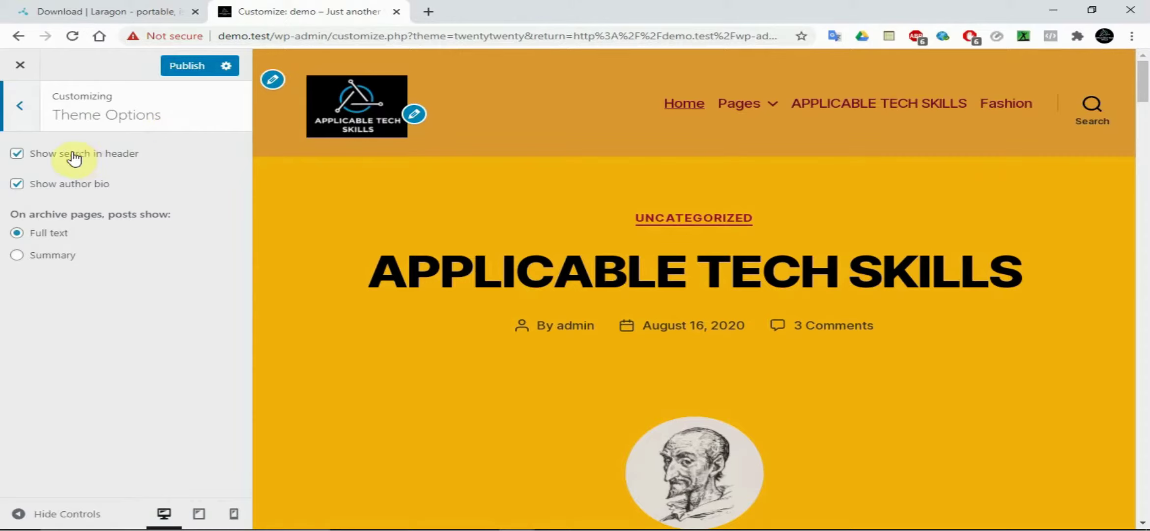
left_click(17, 183)
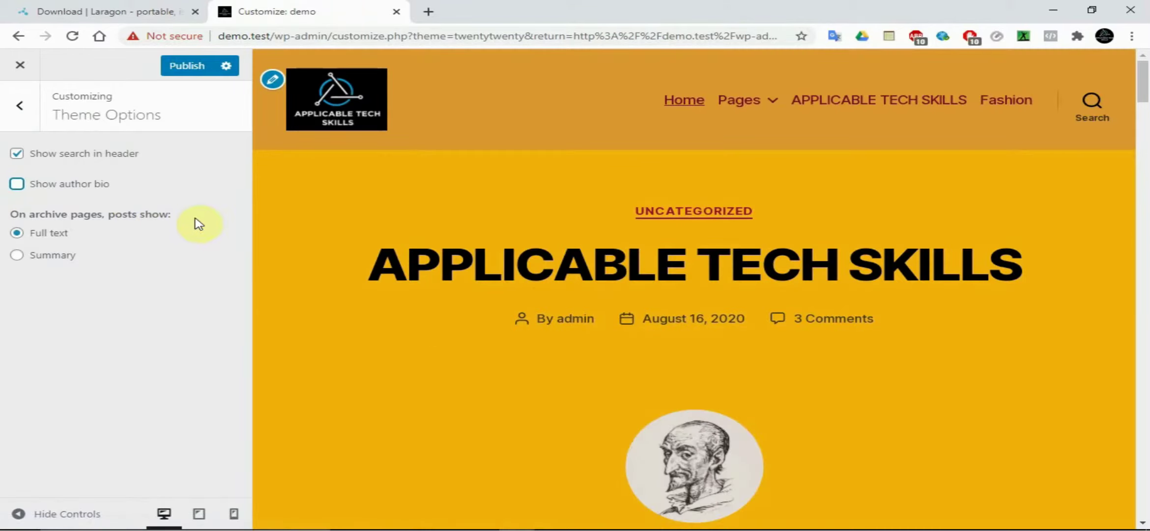
mouse_move(1143, 71)
left_mouse_down()
mouse_move(1144, 484)
mouse_move(1142, 58)
left_mouse_up()
Turn the header search off and on again, publish the changes and return to the main customizer settings
left_click(43, 156)
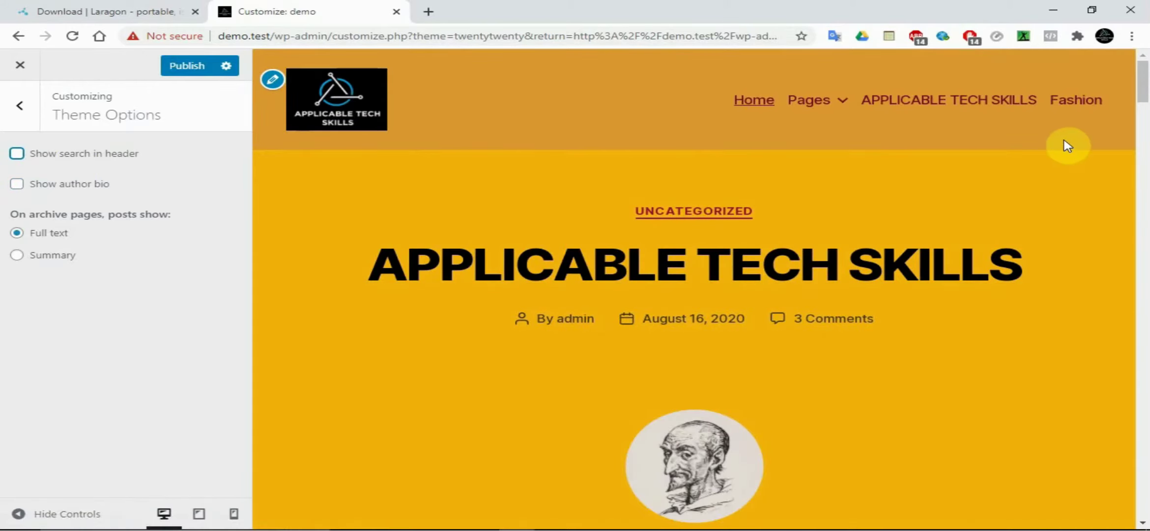
left_click(118, 158)
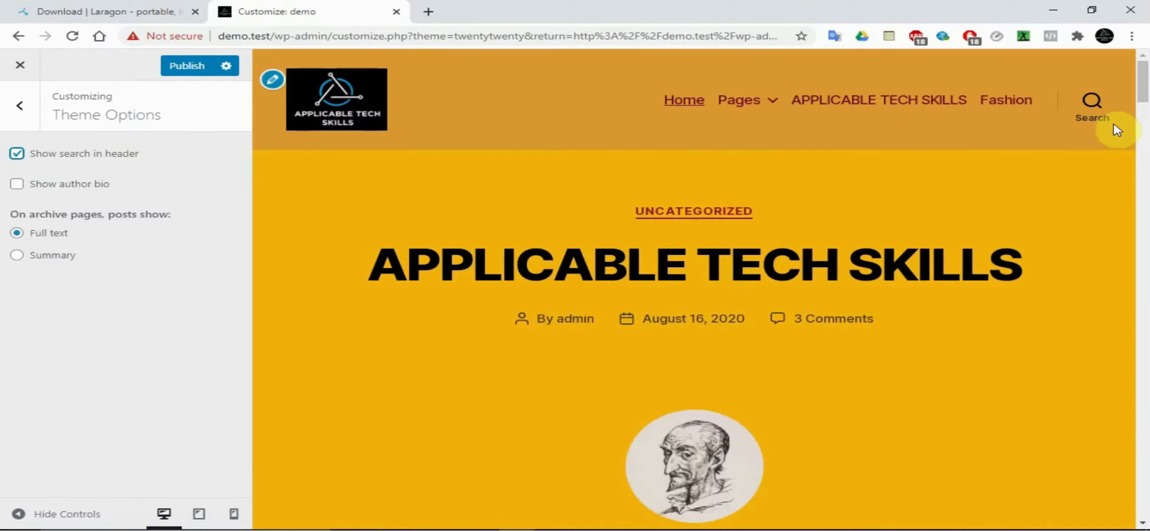
left_click(182, 66)
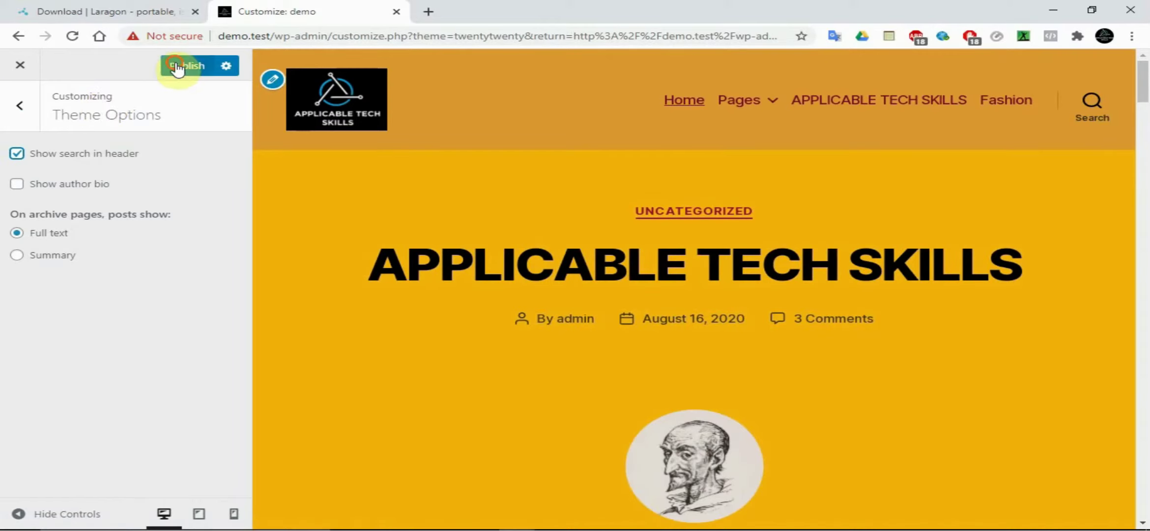
left_click(22, 108)
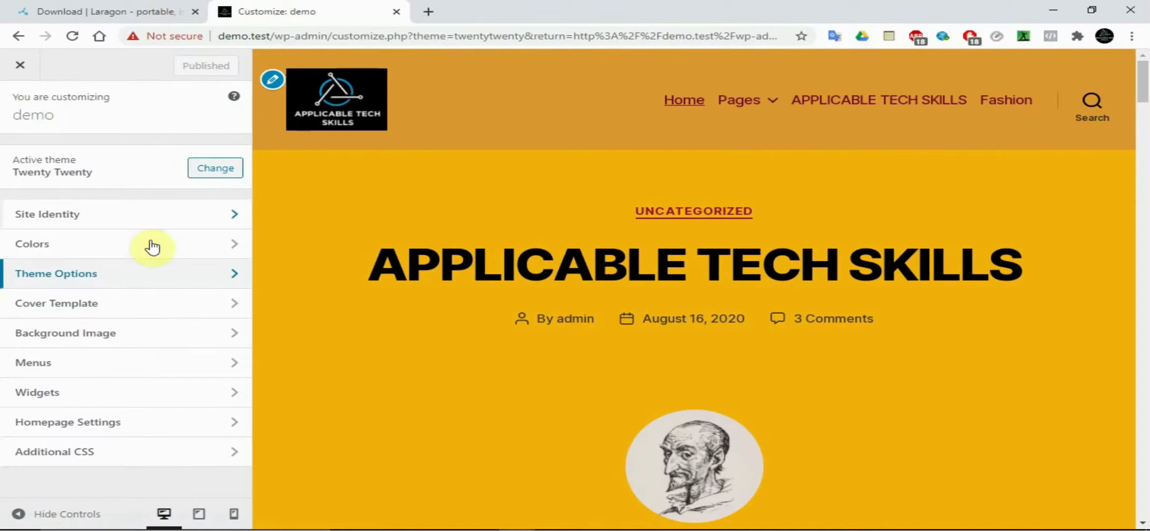
Set the Cover Template's overlay background color to green, keeping the fixed background image enabled, and return to the main customizer settings
left_click(114, 303)
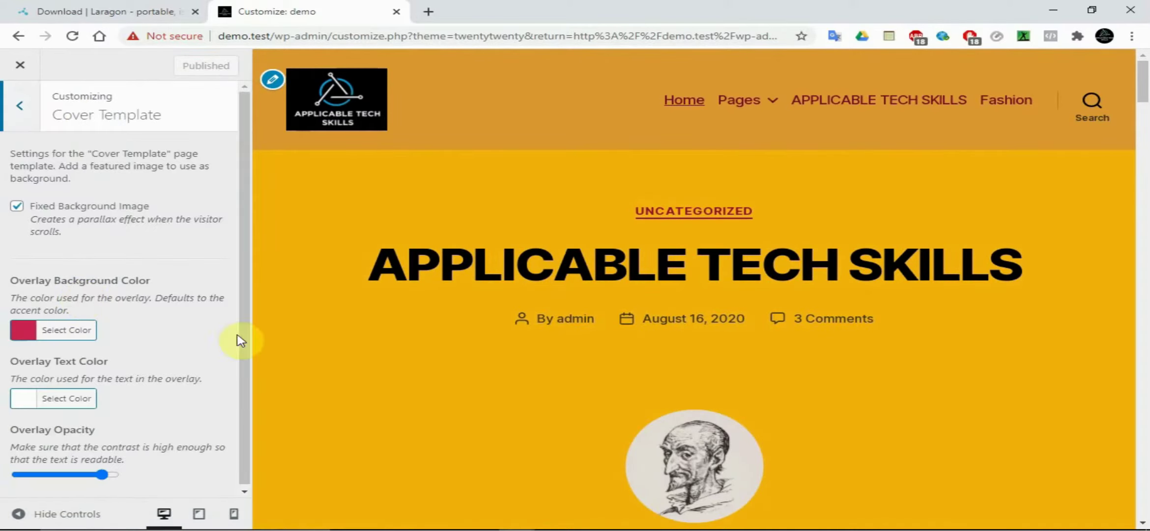
left_click_drag(248, 266, 245, 320)
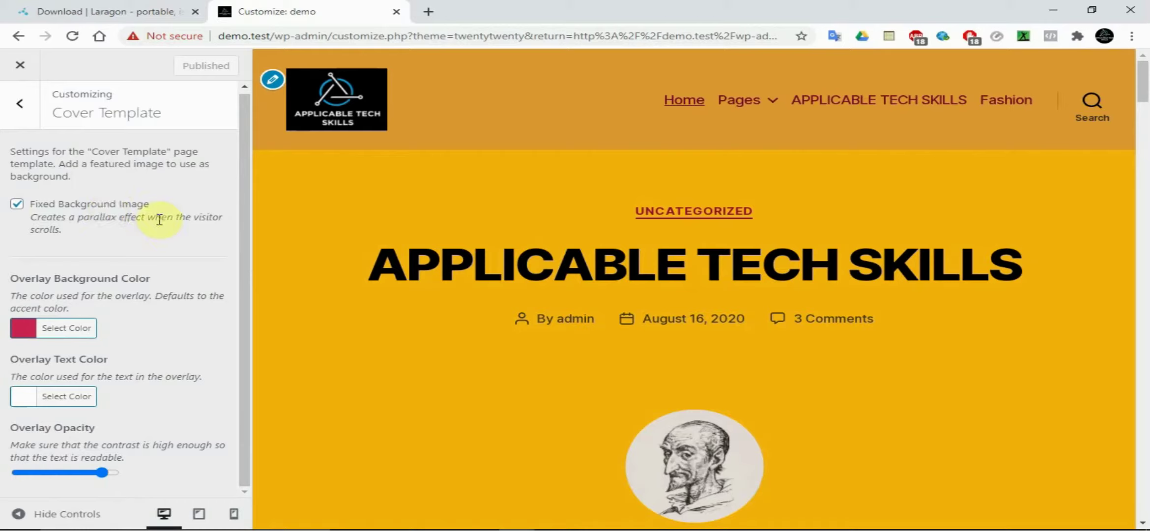
left_click(29, 207)
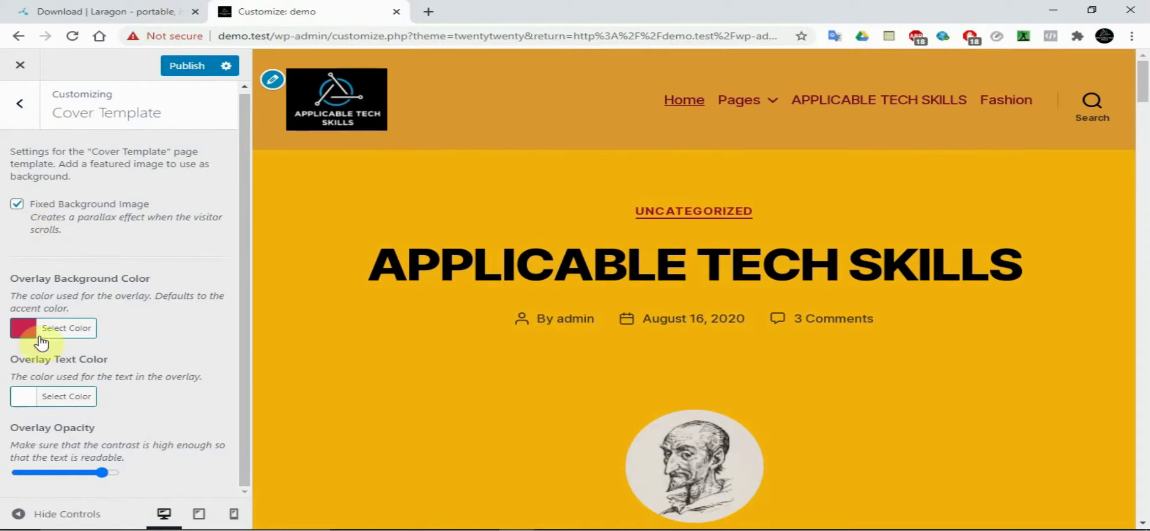
left_click(55, 327)
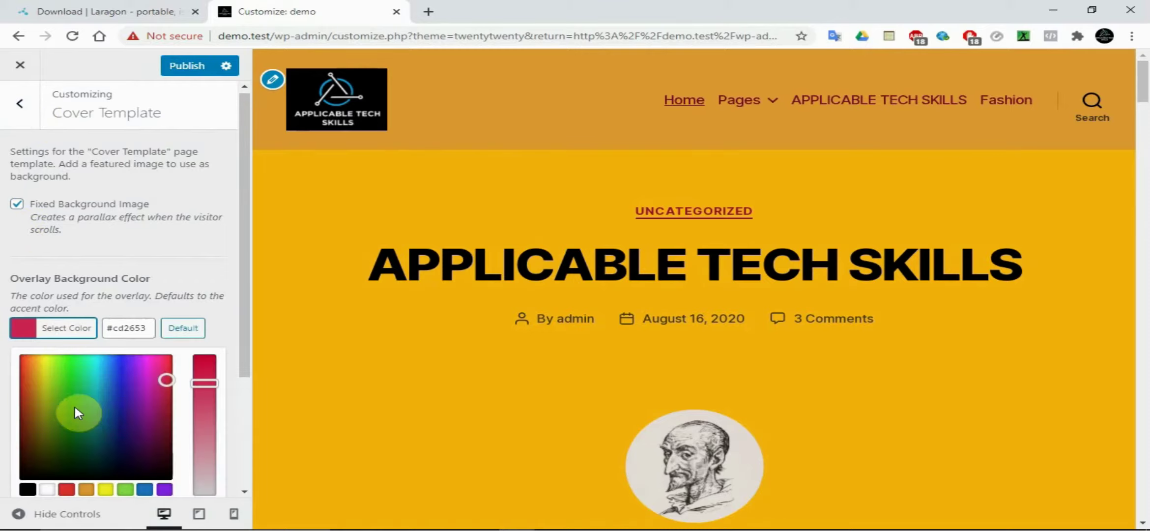
left_click(58, 396)
left_click(114, 286)
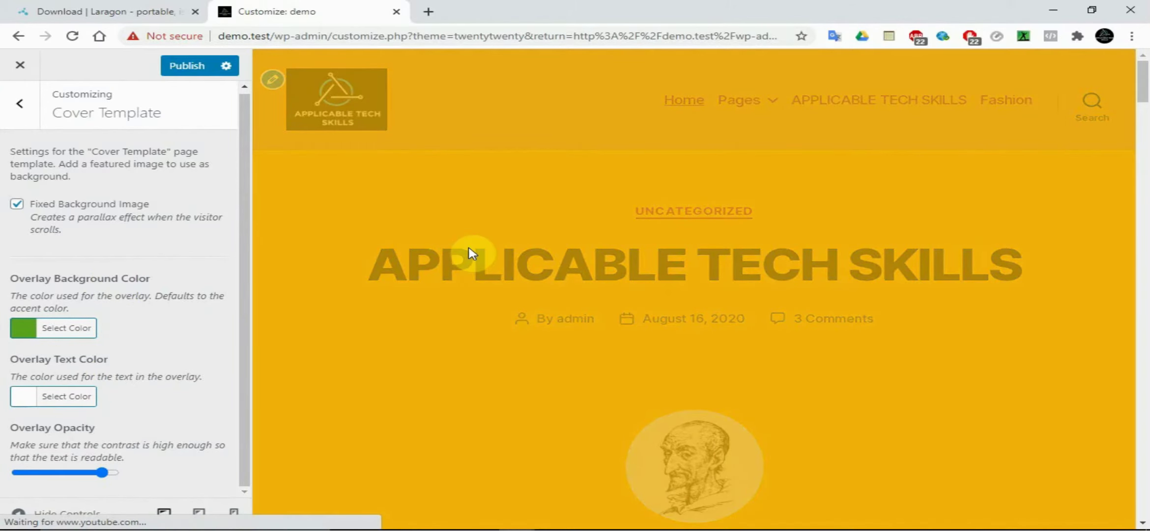
mouse_move(1145, 94)
left_mouse_down()
mouse_move(1144, 516)
mouse_move(1144, 94)
left_mouse_up()
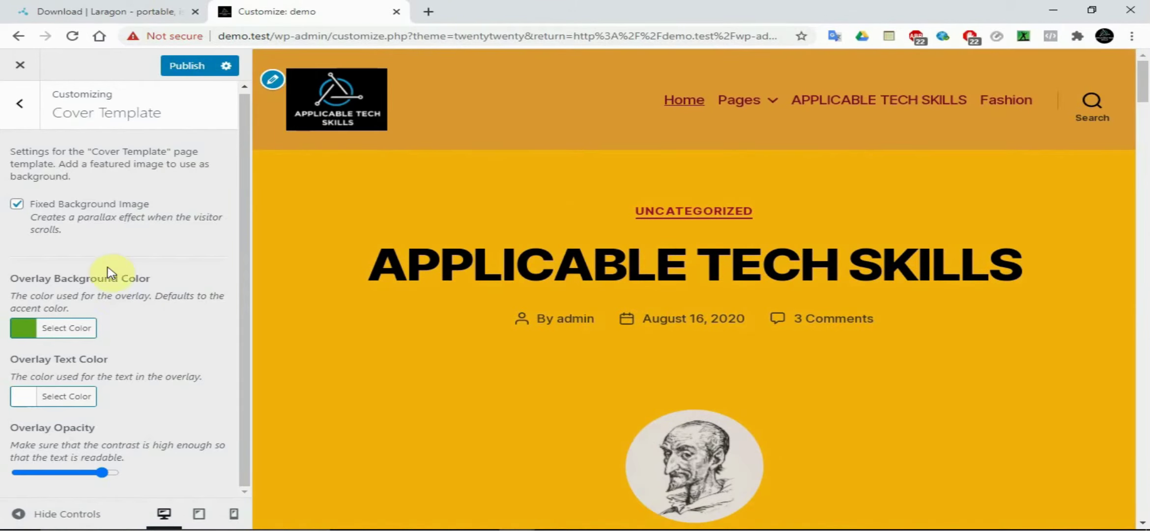
left_click(20, 103)
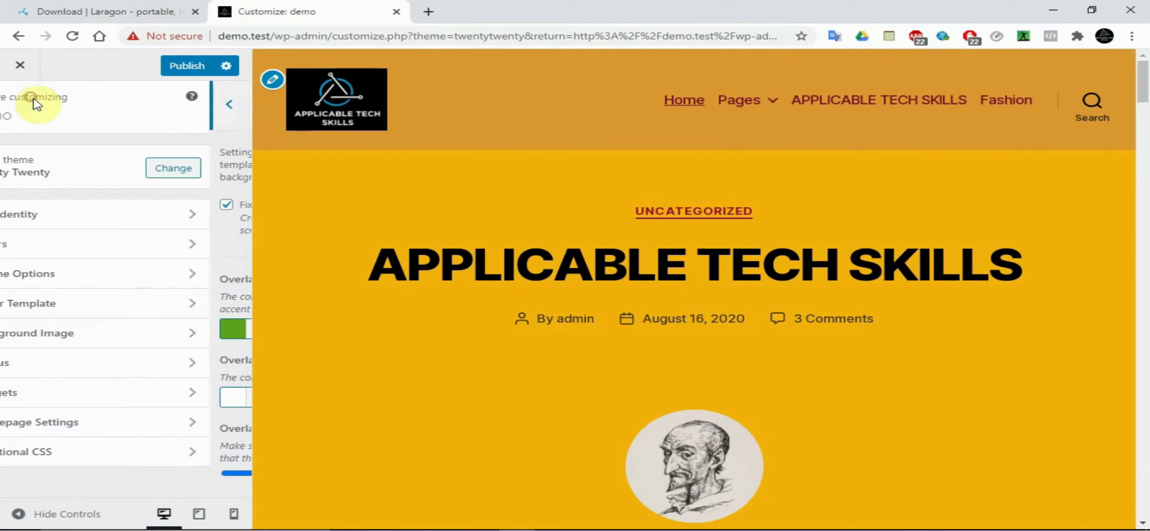
Try the kitchen photo from the media library as the site's background image, remove it and return to the main customizer settings
left_click(54, 331)
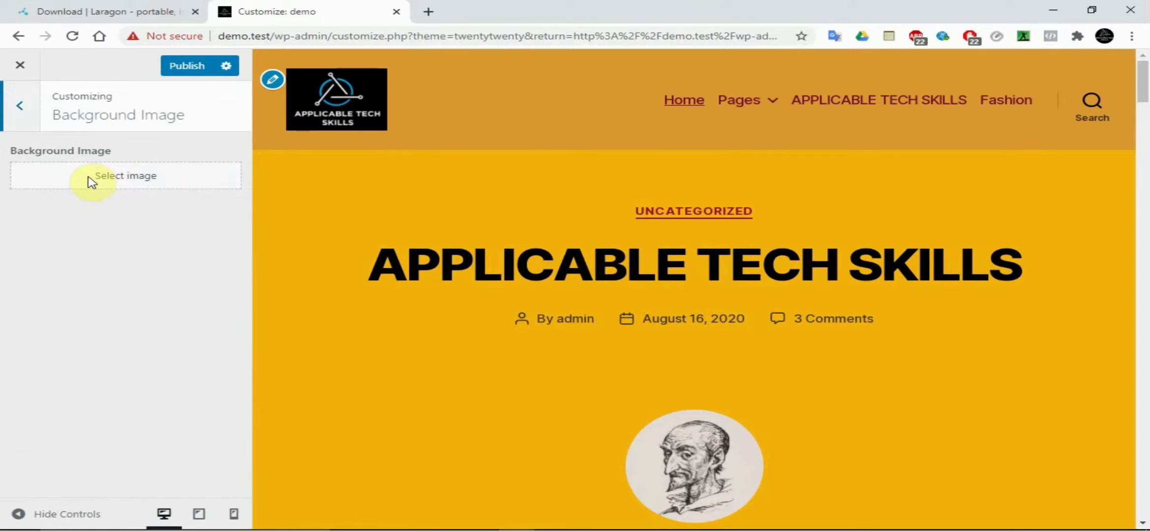
left_click(144, 176)
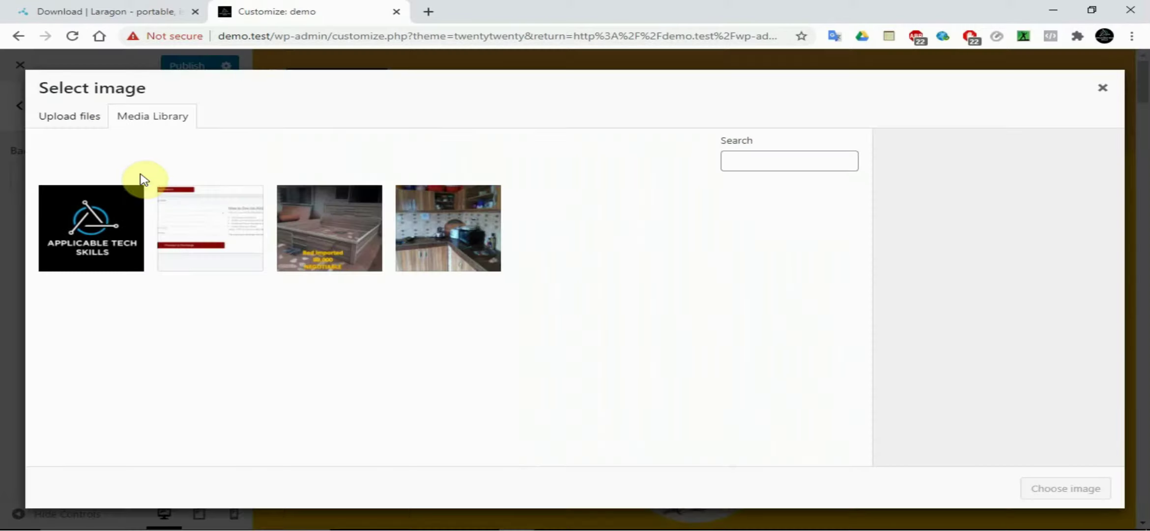
left_click(452, 236)
left_click(1042, 488)
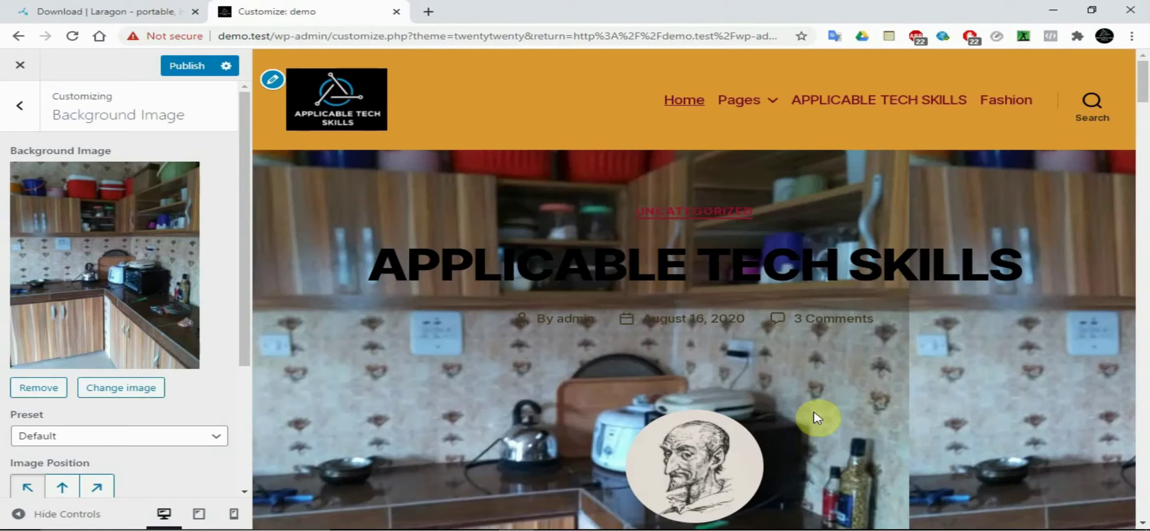
mouse_move(1143, 74)
left_mouse_down()
mouse_move(1146, 509)
mouse_move(1145, 82)
left_mouse_up()
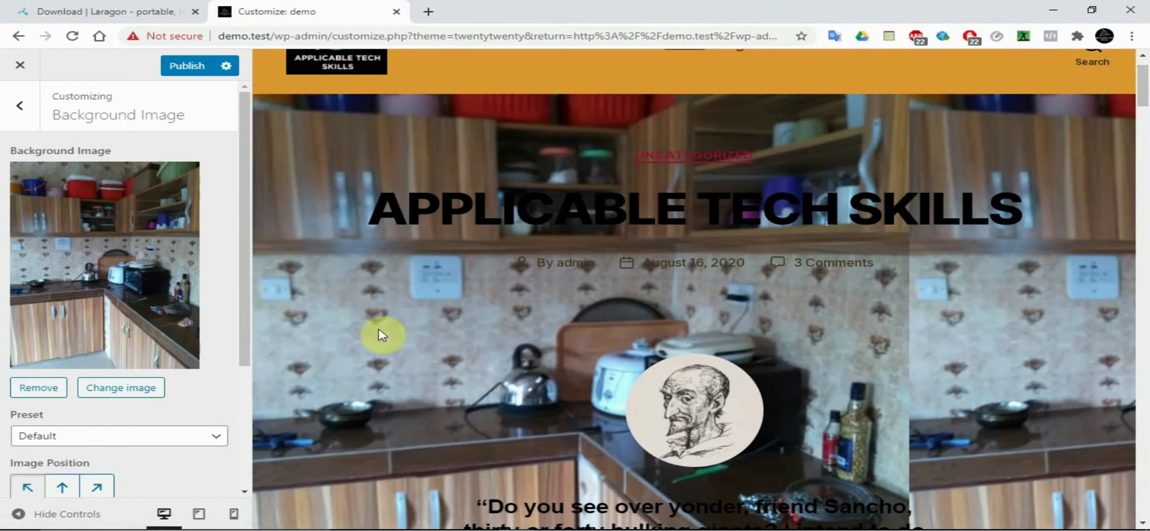
left_click(37, 389)
left_click(20, 101)
Examine the Main Menu's items and the options for creating a new menu in the Menus settings
left_click(113, 364)
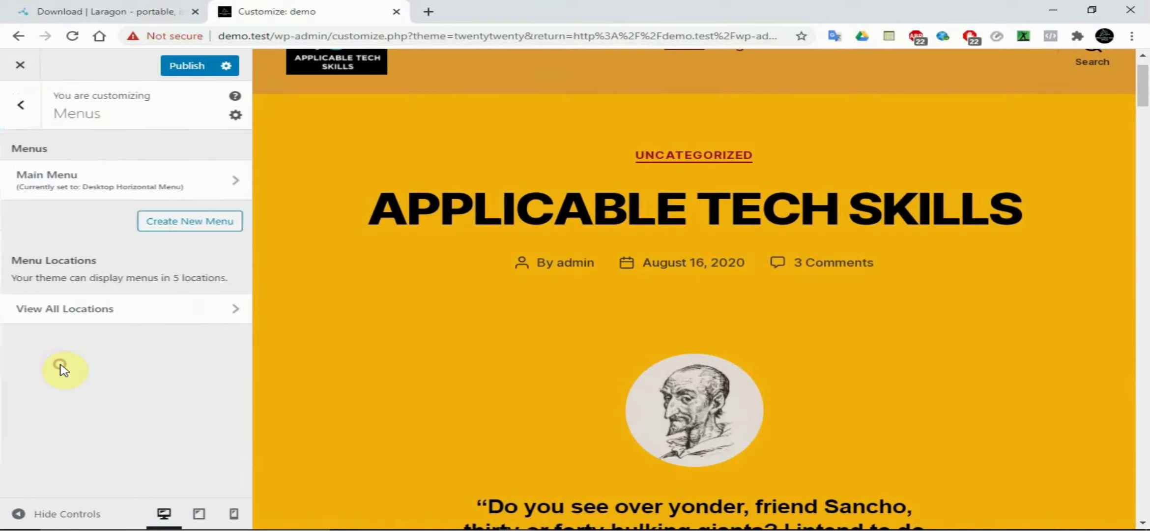
left_click(173, 192)
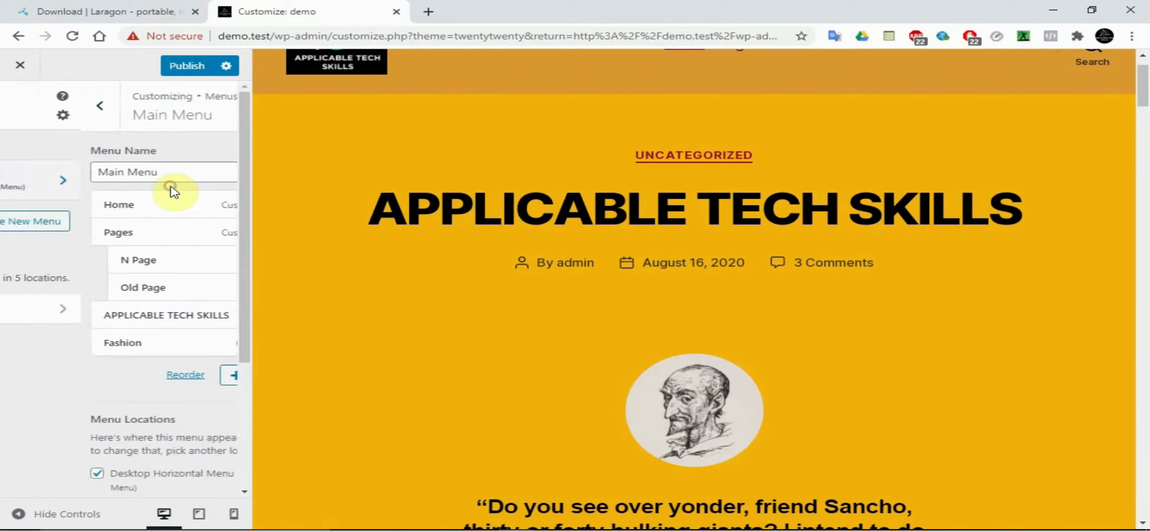
left_click(24, 104)
left_click(185, 218)
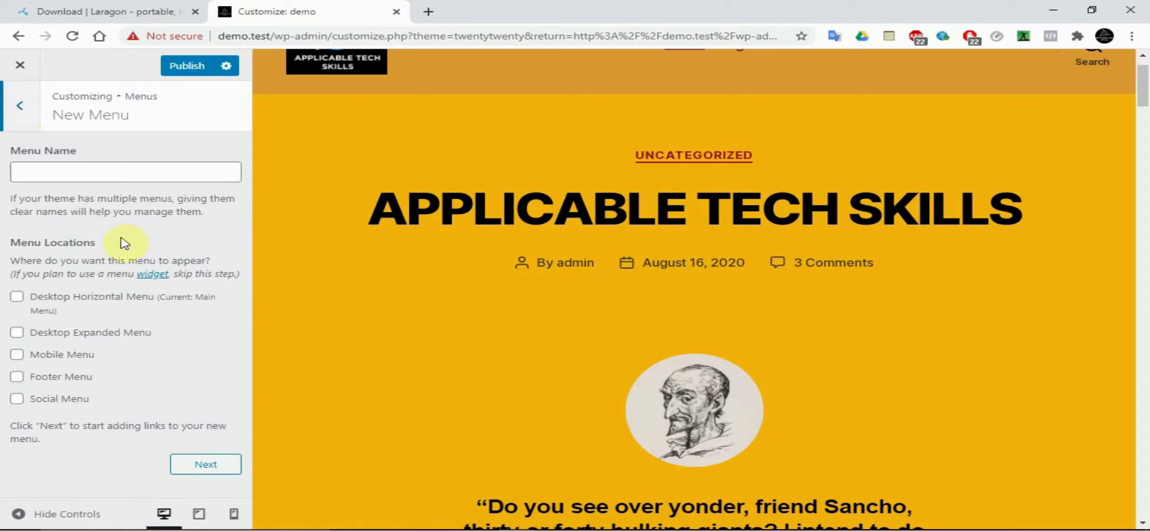
left_click(30, 118)
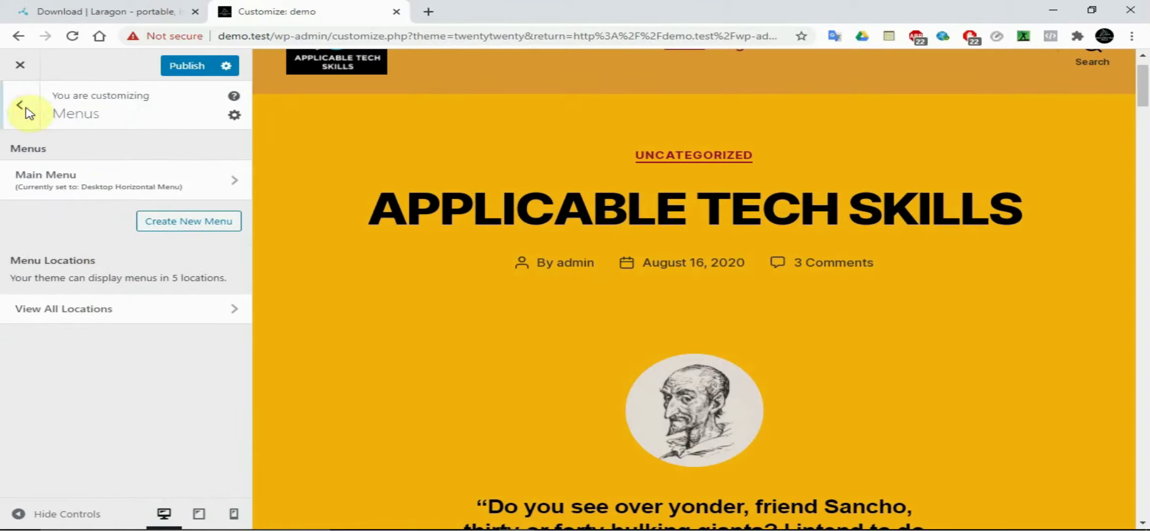
left_click(22, 107)
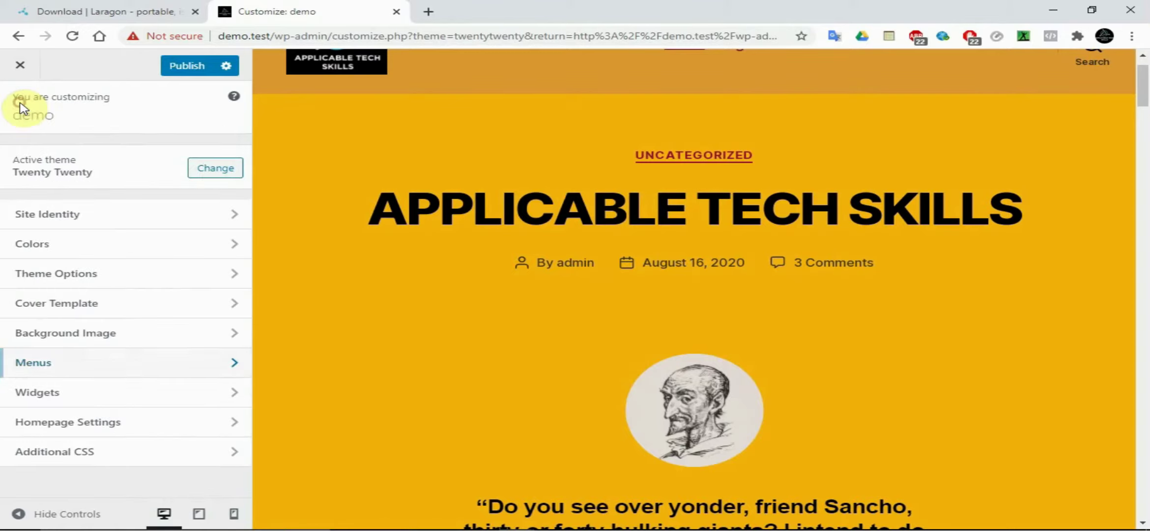
Add a Custom HTML widget to the Footer #1 widget area
left_click(144, 397)
left_click(118, 163)
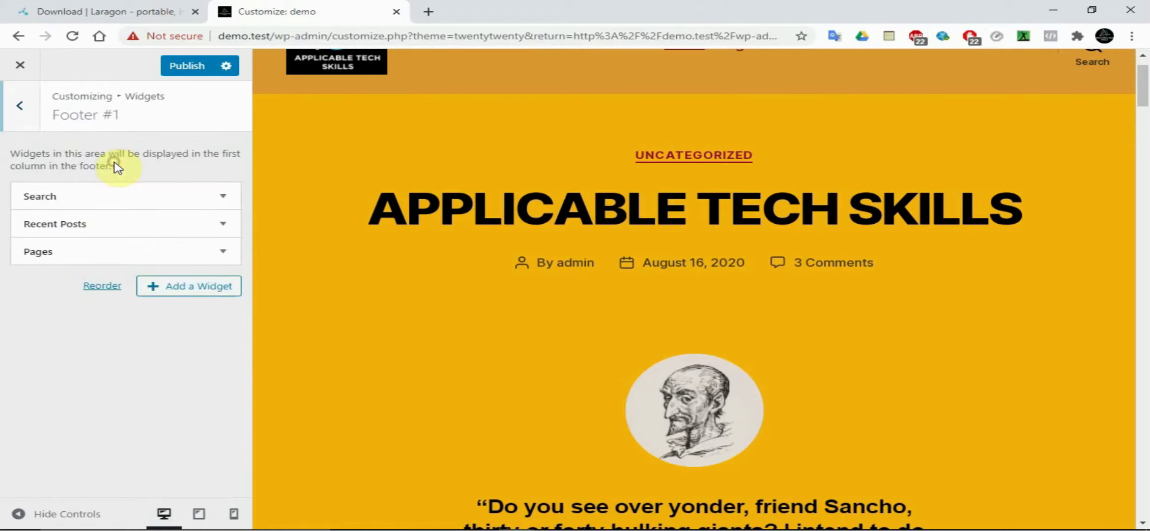
left_click(185, 289)
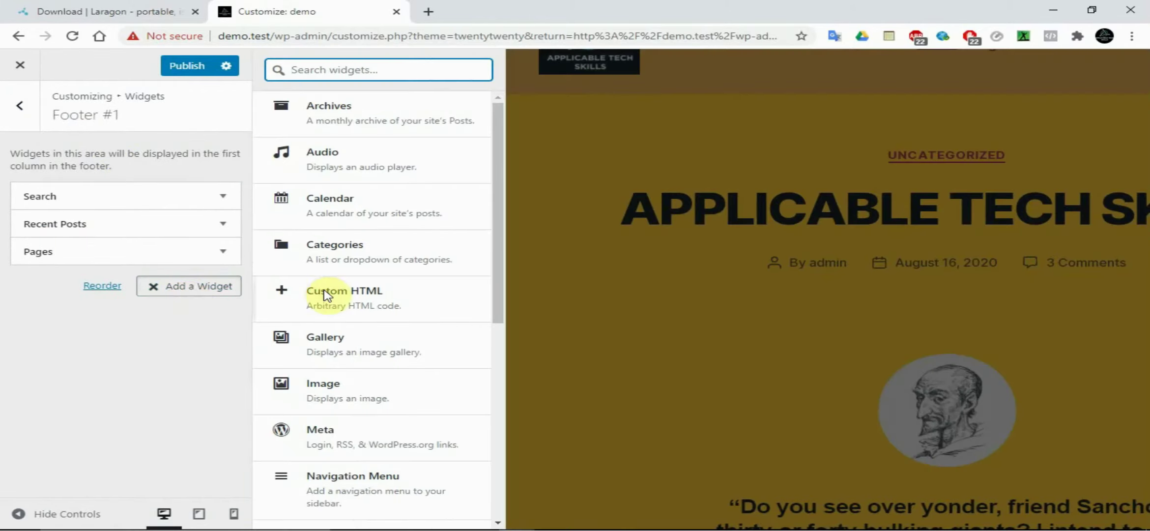
left_click_drag(502, 125, 495, 102)
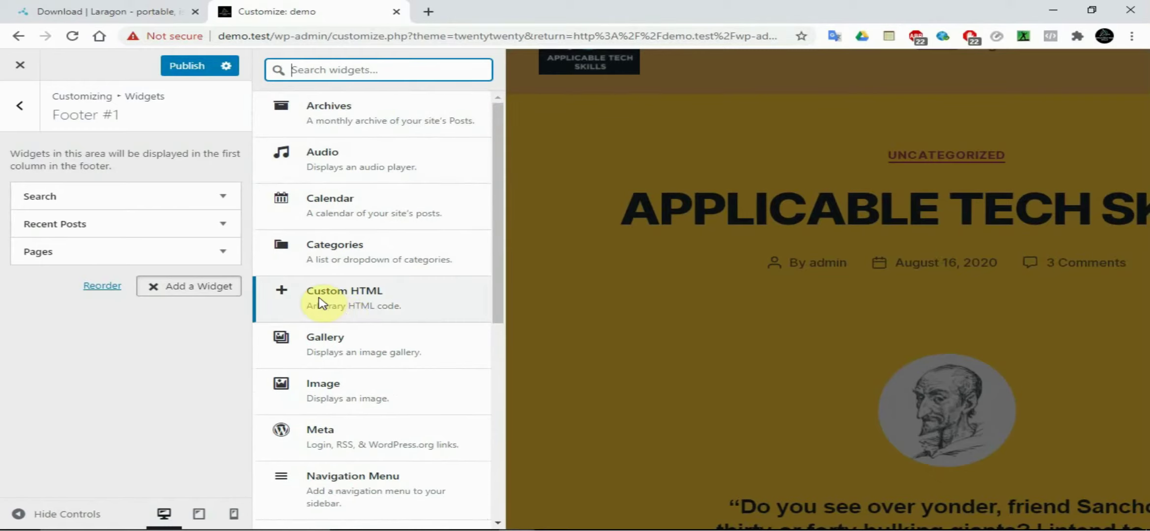
left_click(345, 303)
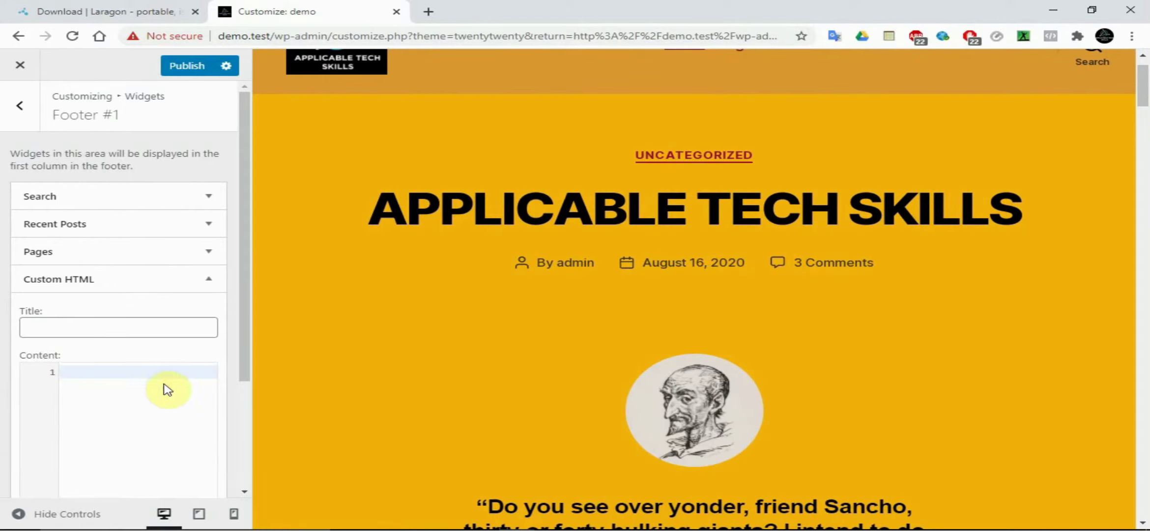
Enter the test text "sfds" in the Custom HTML widget and clear it again
type("sfds")
key("BackSpace")
key("BackSpace")
key("BackSpace")
key("BackSpace")
key("BackSpace")
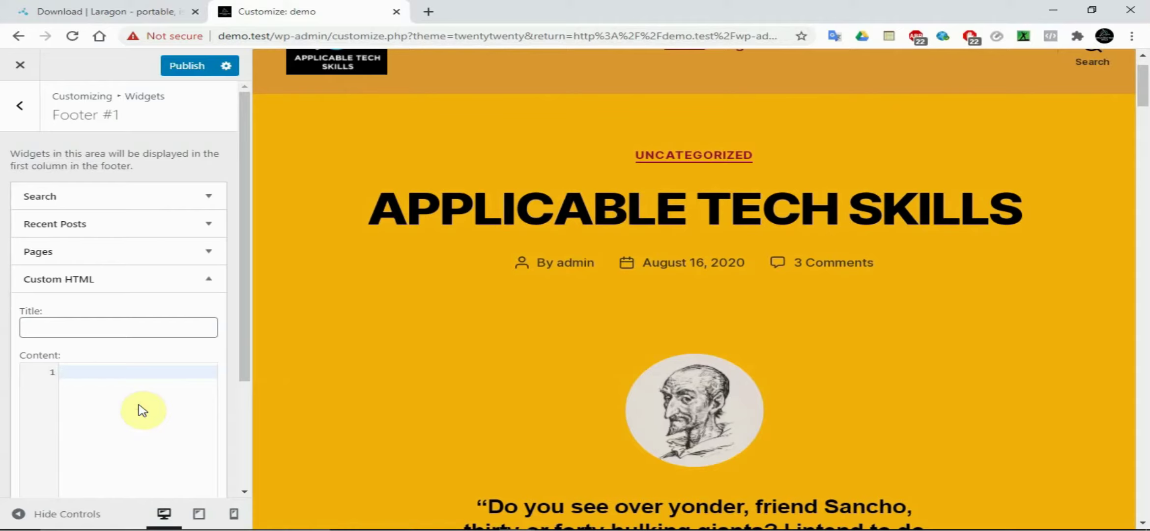
Remove the Custom HTML widget from Footer #1 and return to the main customizer settings
left_click_drag(241, 282, 243, 364)
left_click(34, 432)
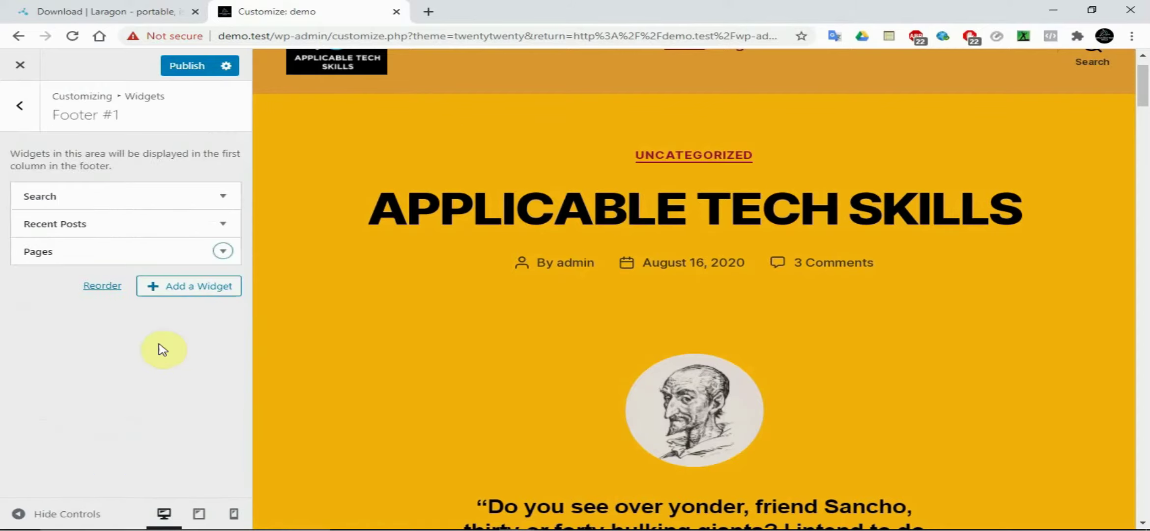
left_click(20, 105)
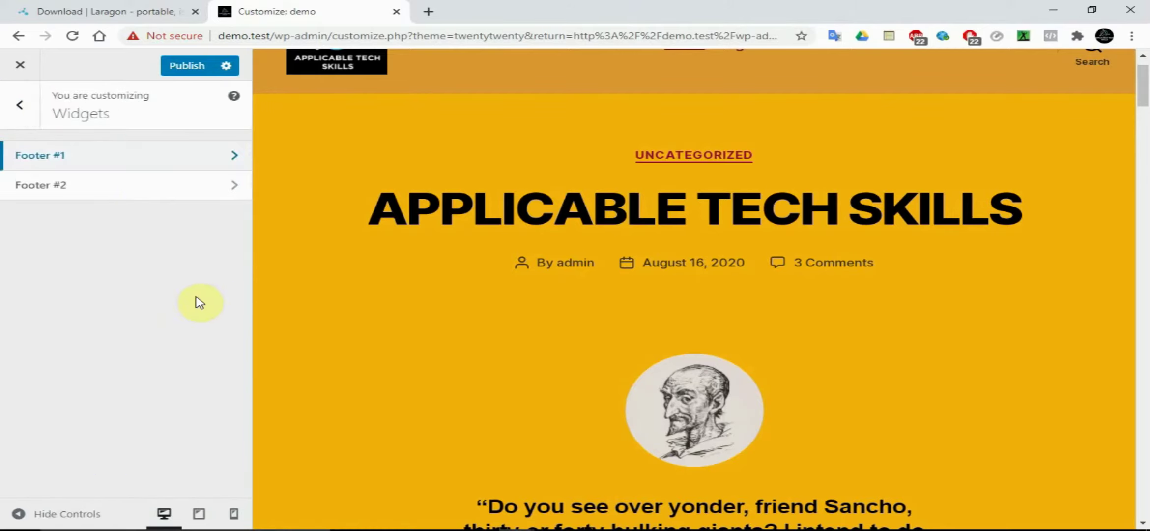
left_click(21, 105)
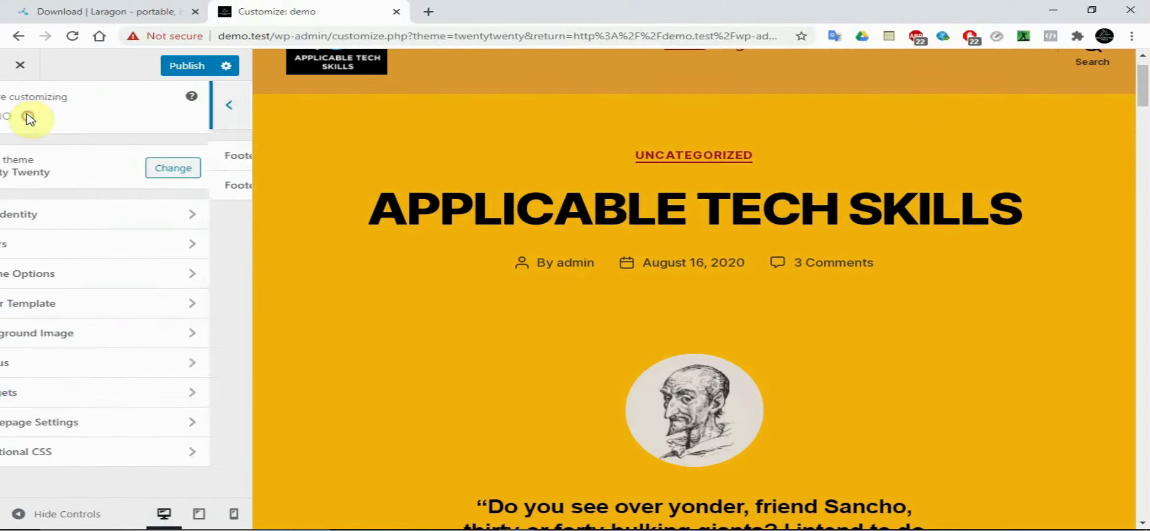
In the Homepage Settings, make the homepage display a static page and choose Sample Page as the homepage
left_click(109, 424)
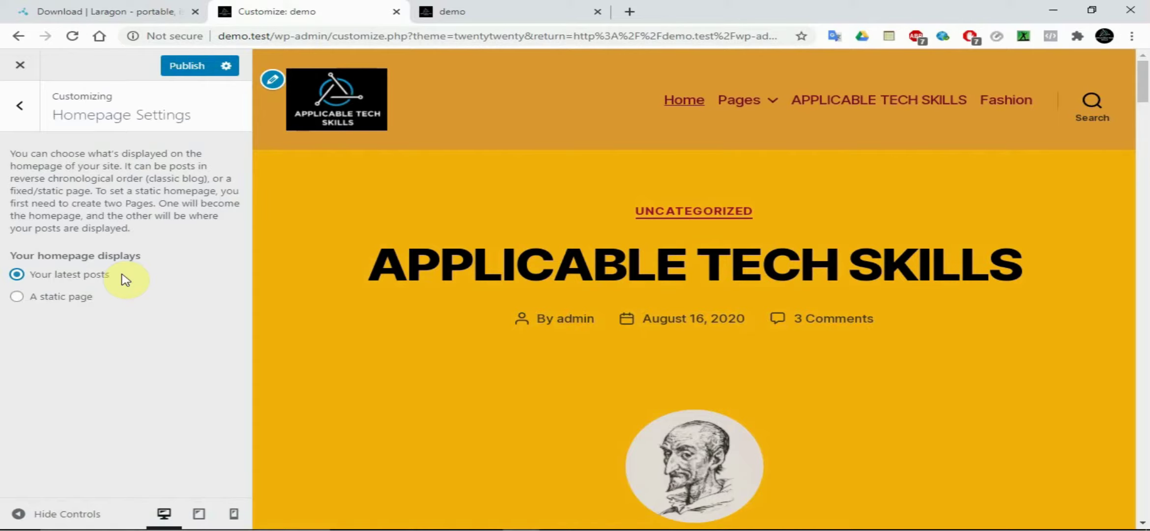
left_click_drag(1143, 74, 1145, 96)
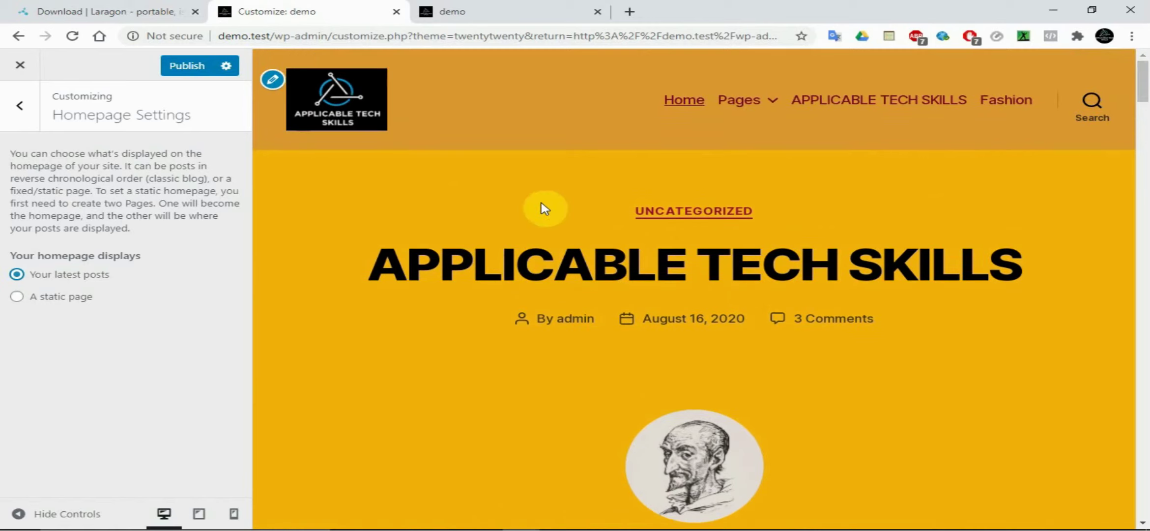
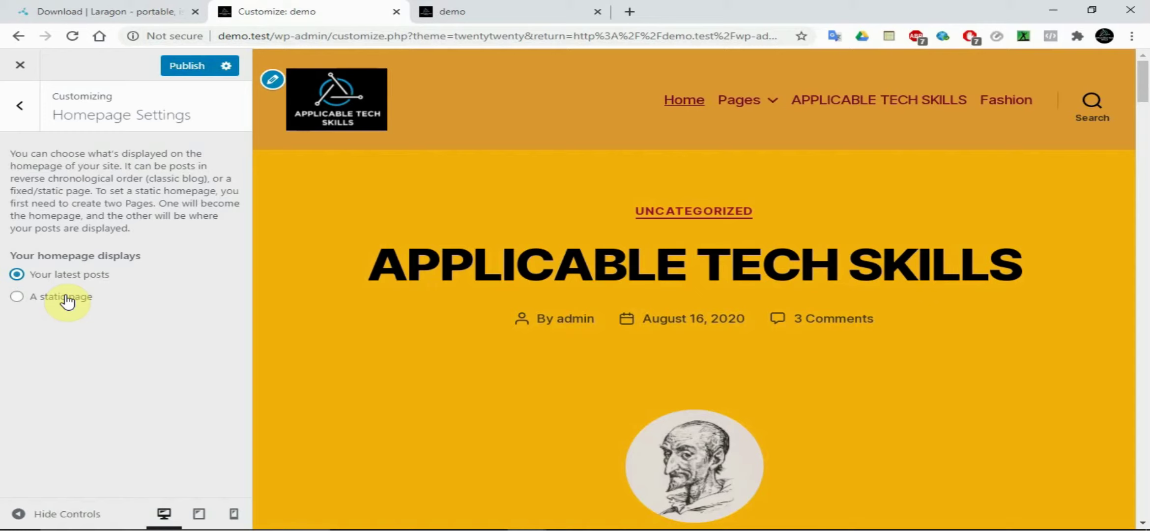
left_click(67, 296)
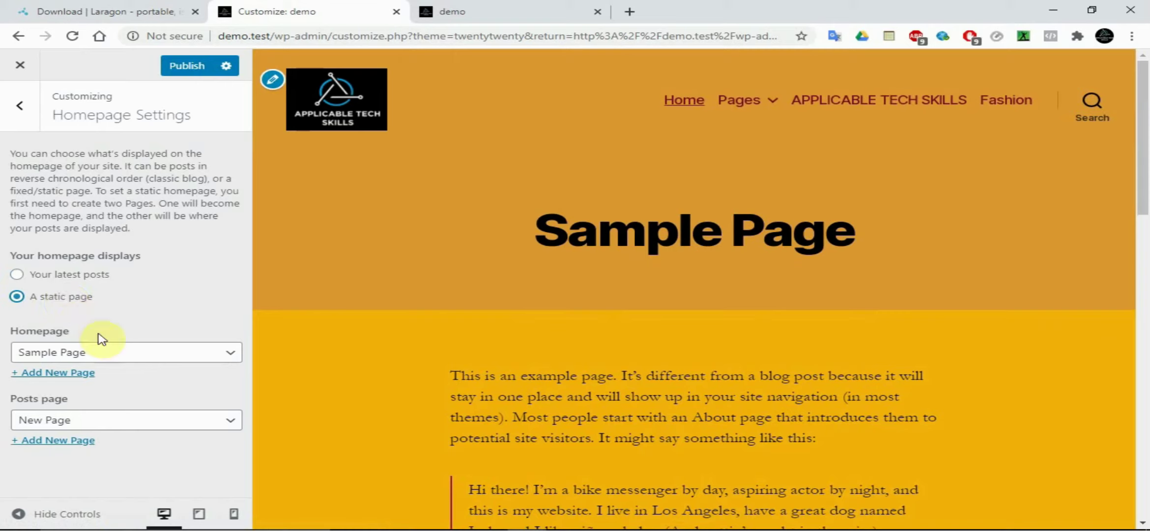
left_click(101, 352)
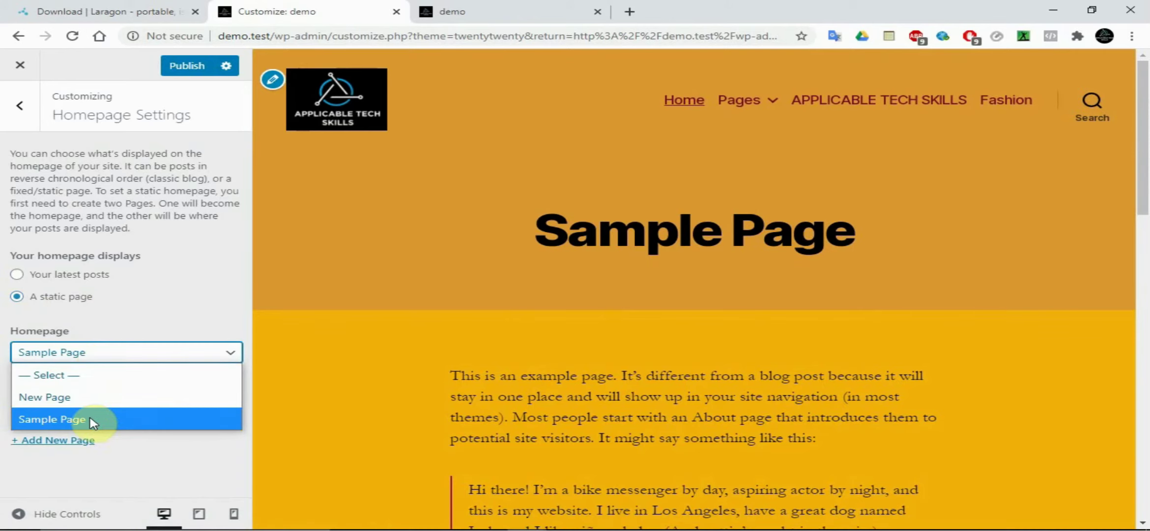
left_click(101, 376)
left_click(133, 354)
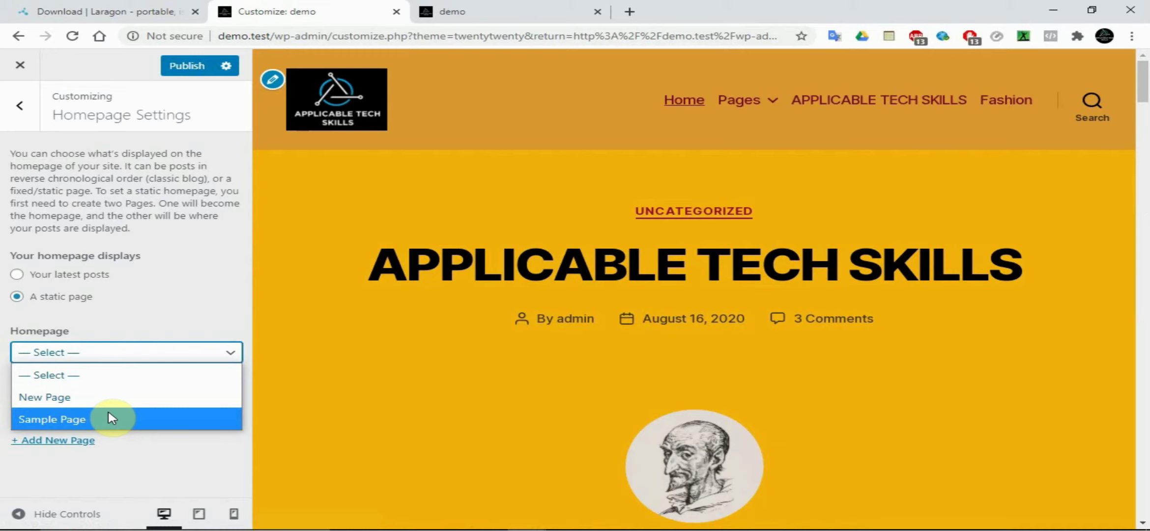
left_click(112, 418)
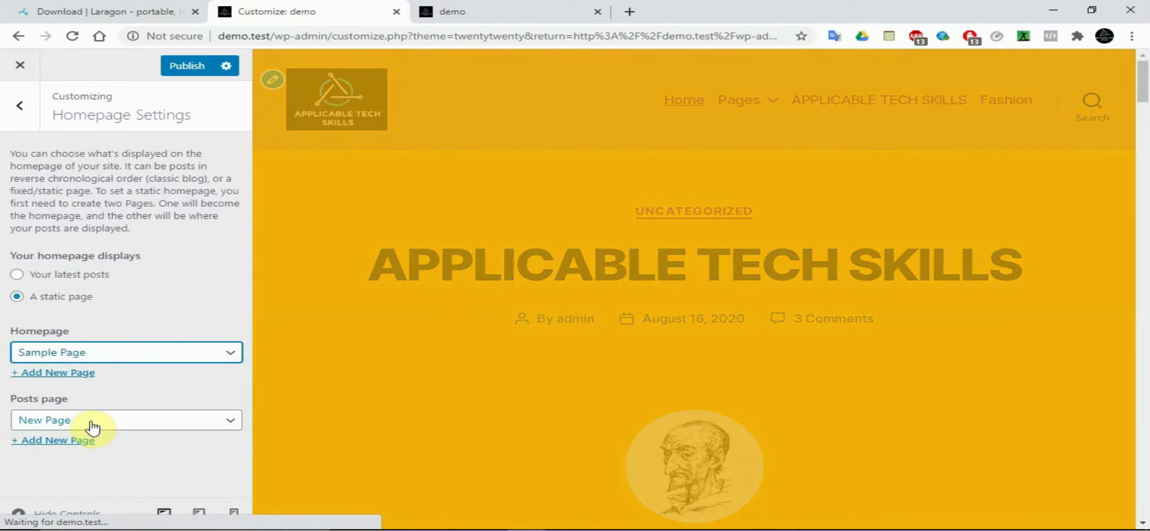
Add a new page named Blog as the posts page, publish the changes and return to the main customizer settings
left_click(92, 423)
left_click(91, 426)
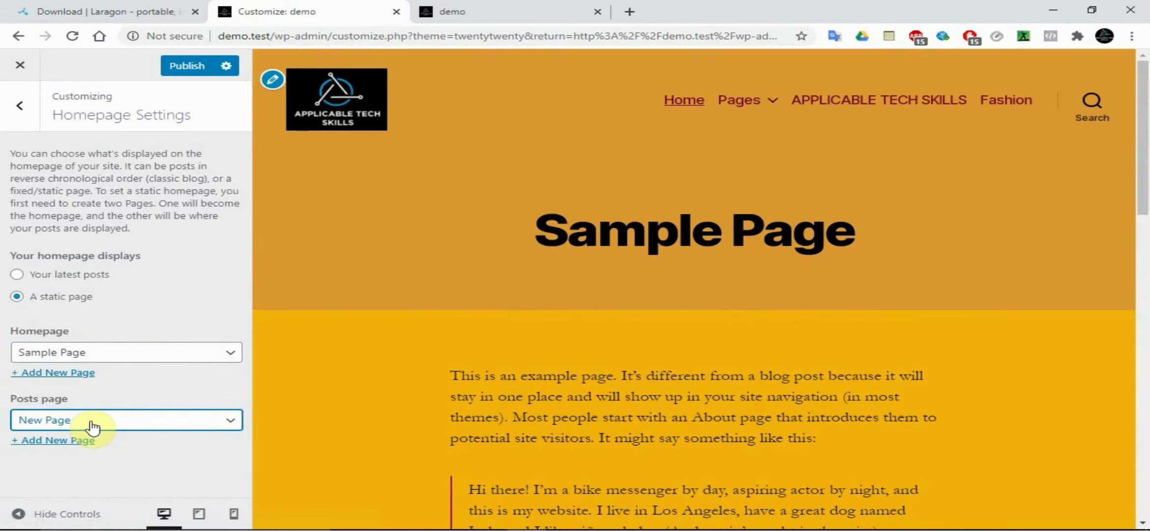
left_click(74, 440)
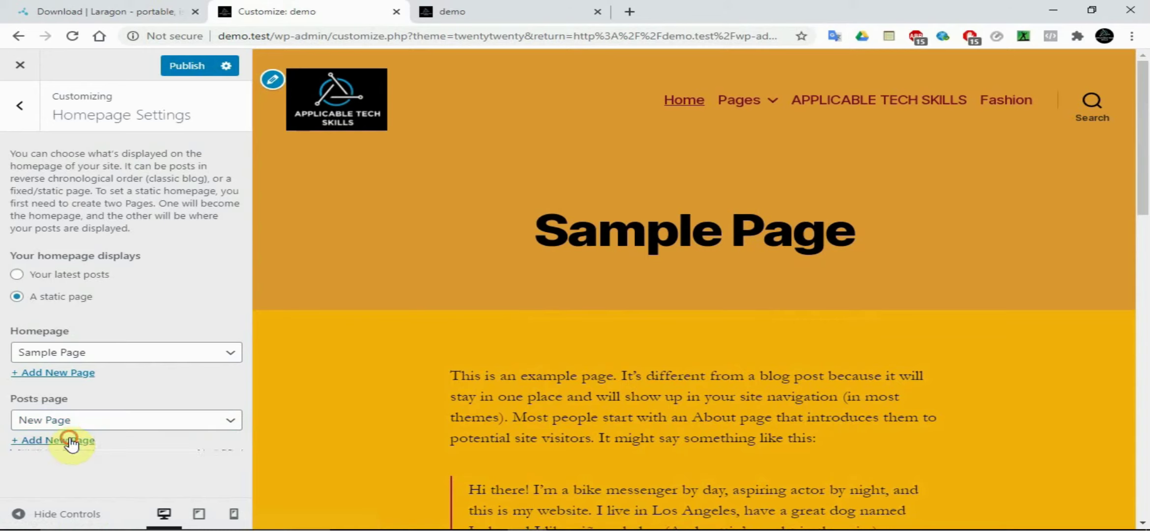
type("Blog")
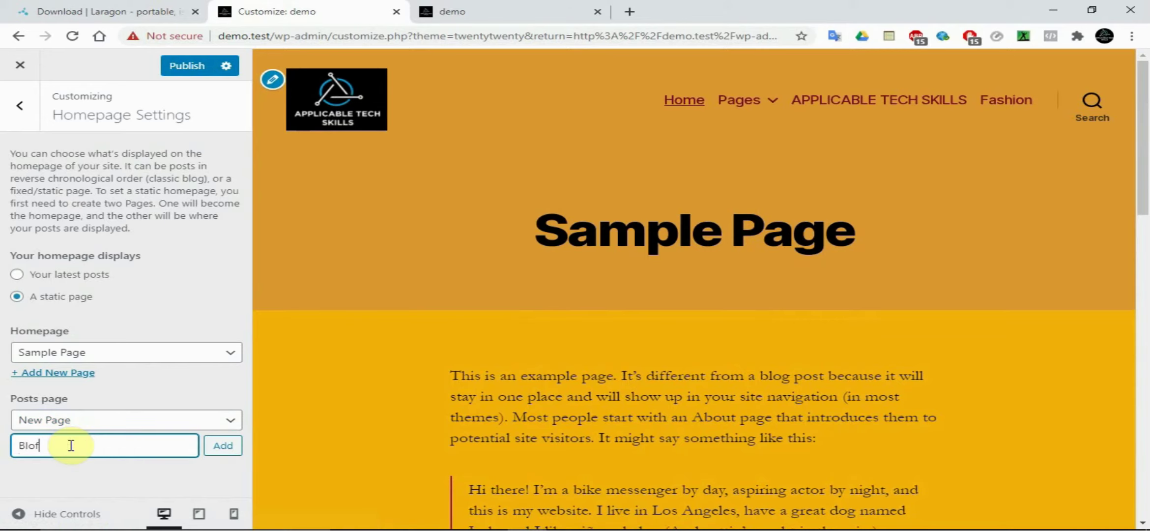
left_click(223, 446)
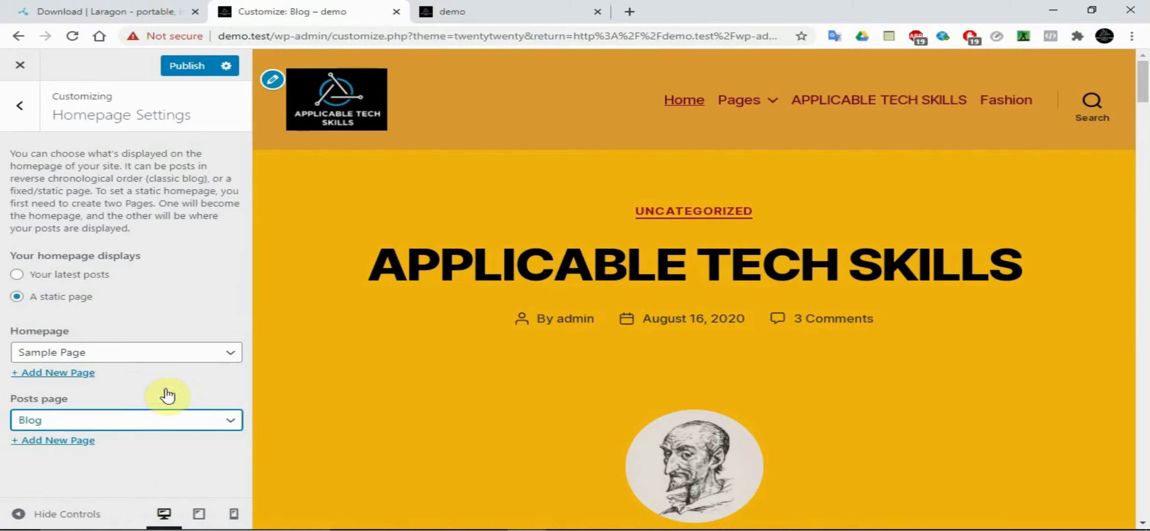
left_click(188, 71)
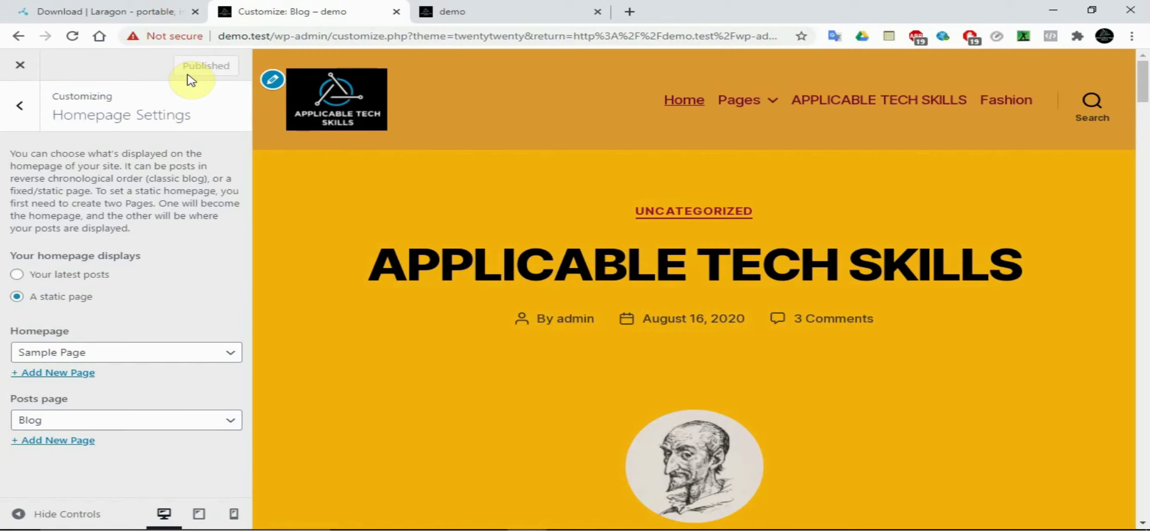
left_click(19, 106)
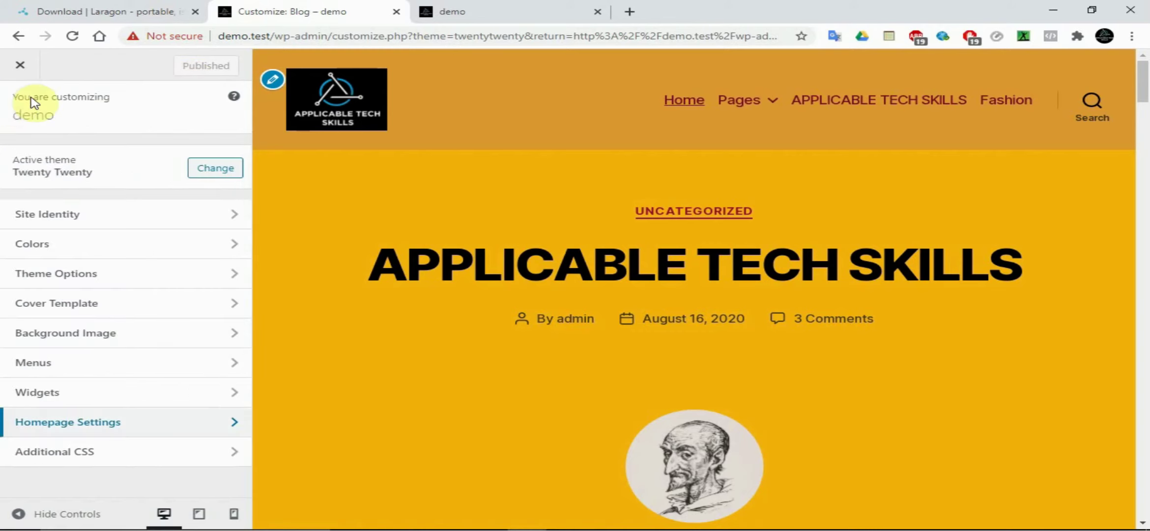
Reload the live demo site in its own browser tab and look over its homepage
left_click(484, 7)
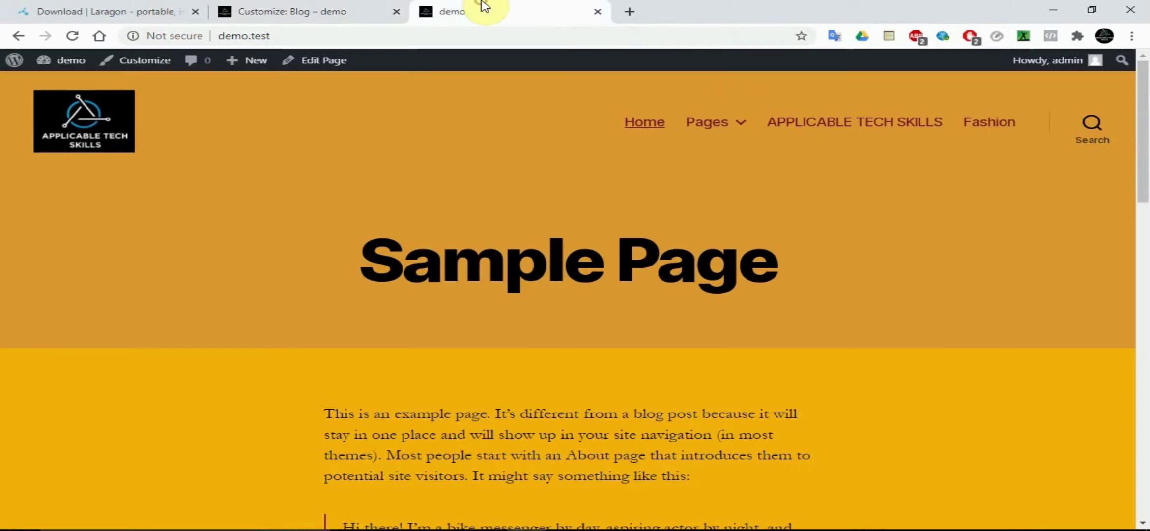
left_click(72, 35)
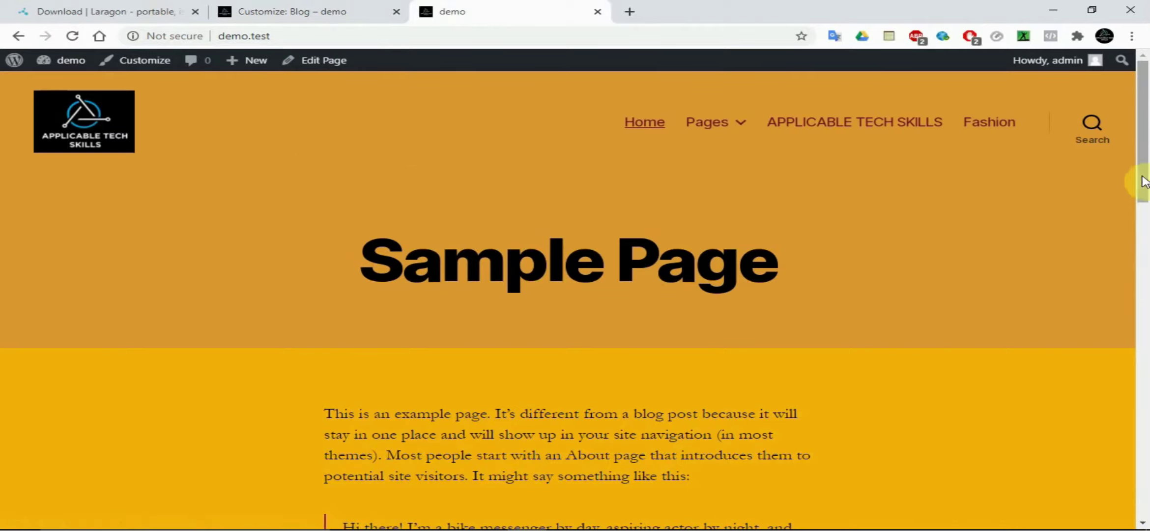
mouse_move(1144, 147)
left_mouse_down()
mouse_move(1144, 398)
mouse_move(1146, 138)
left_mouse_up()
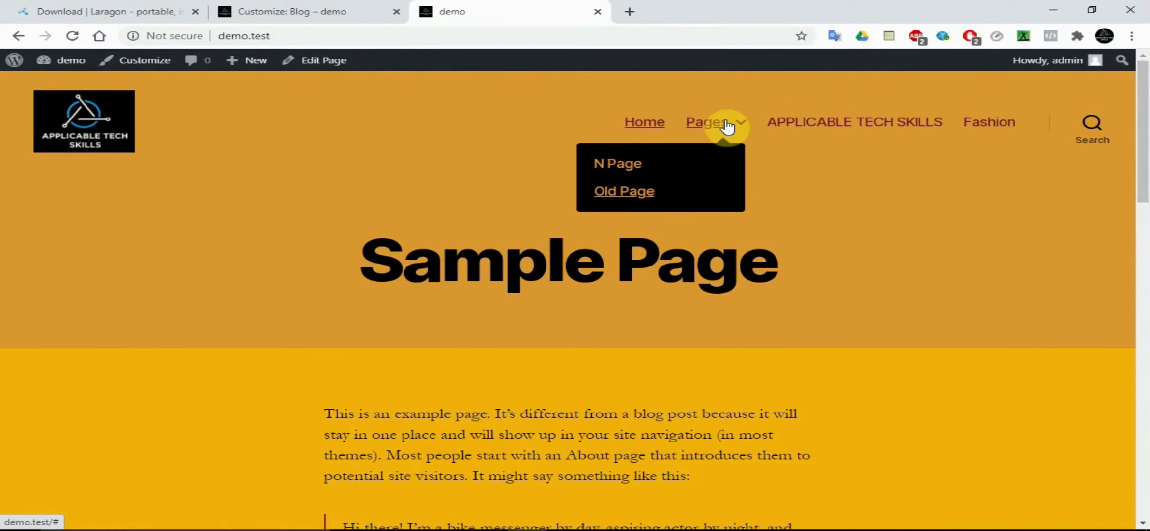
Open demo.test/blog on the live site, look over the posts page and go back to the homepage
left_click(317, 36)
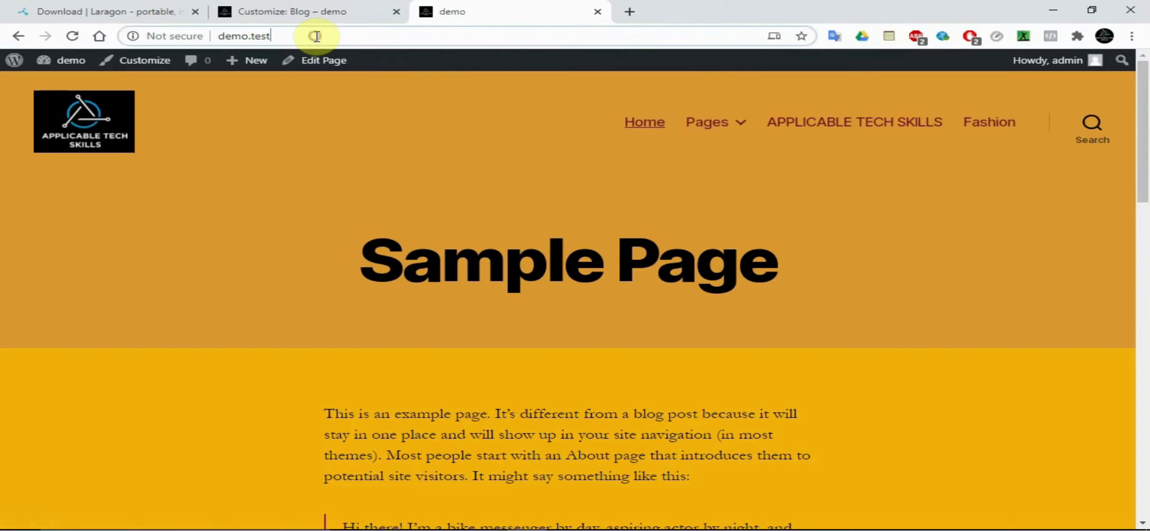
type("/blog")
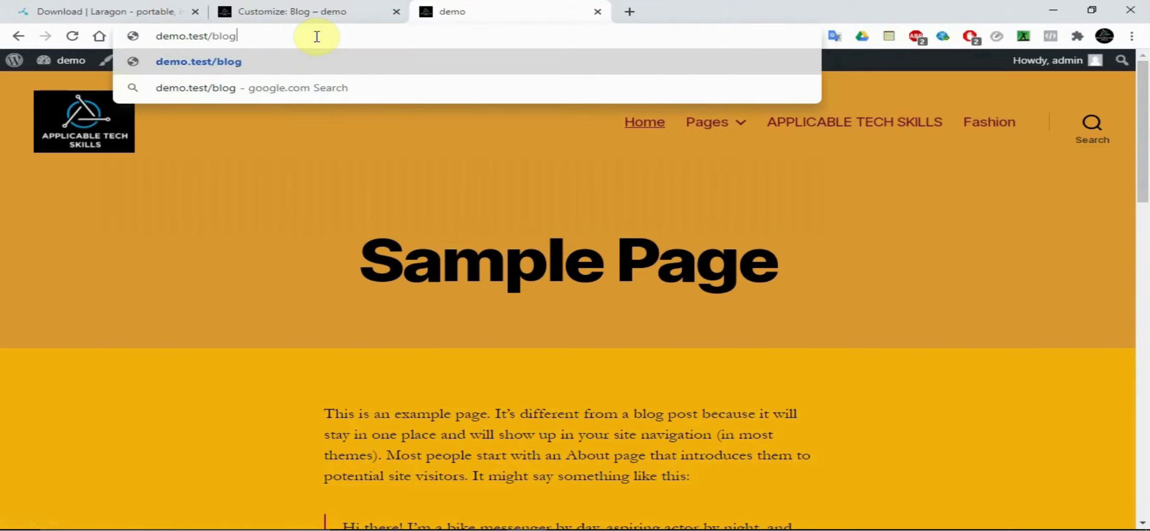
key("Return")
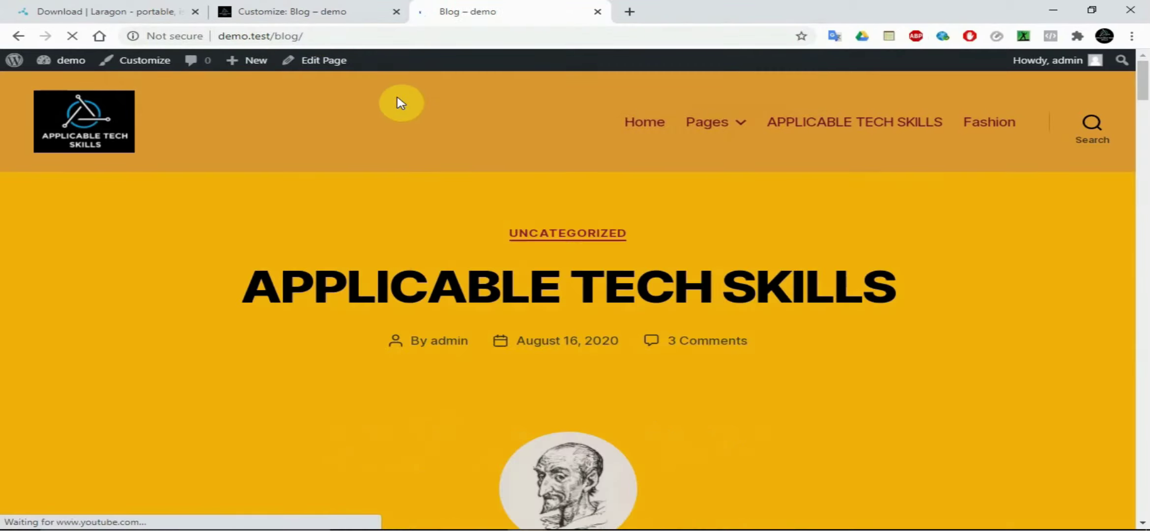
left_click_drag(1145, 123, 1145, 81)
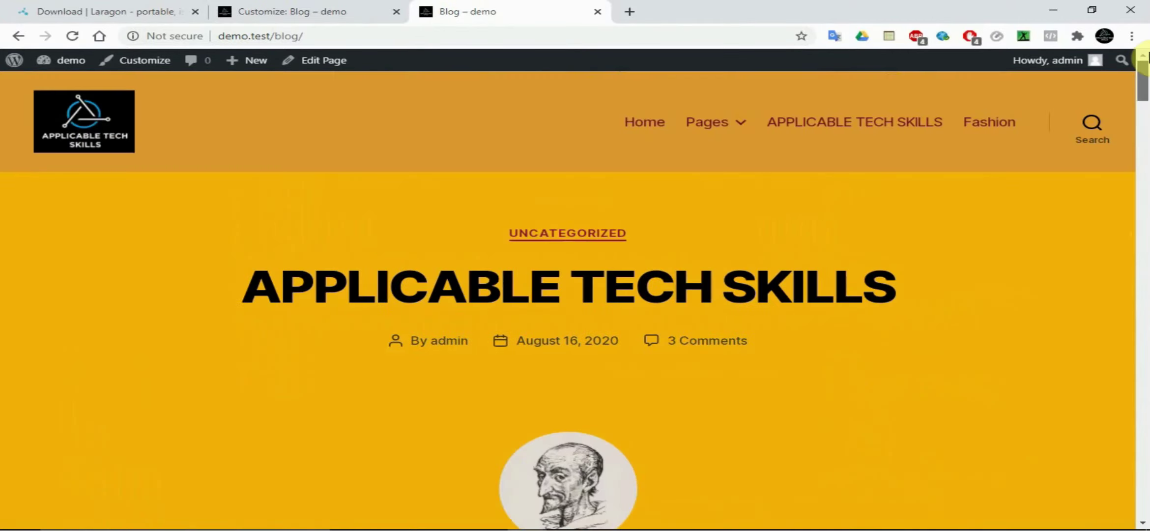
left_click(645, 123)
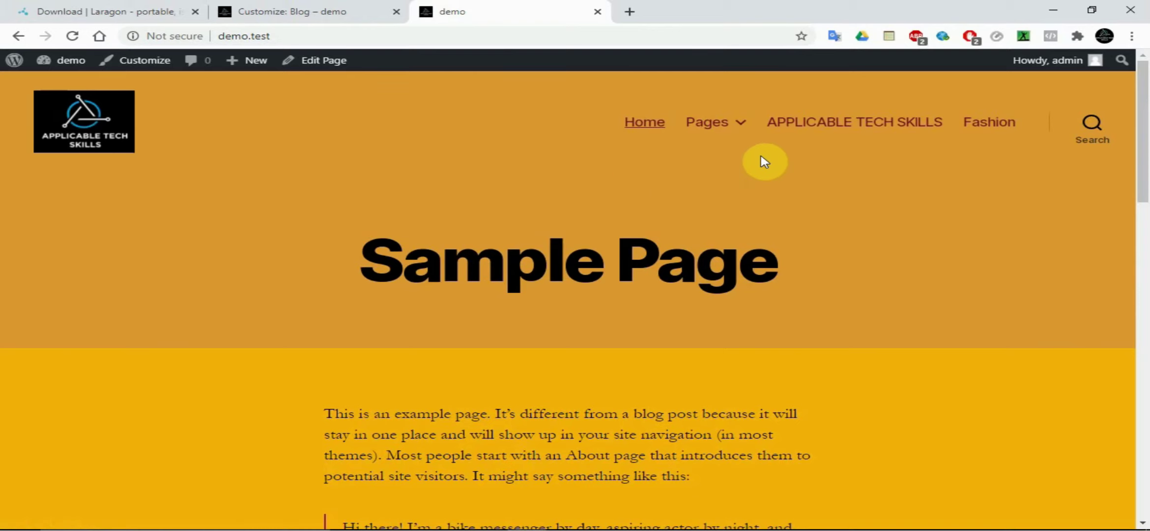
Switch back to the customizer, examine the Additional CSS section and return to the main settings
left_click(336, 8)
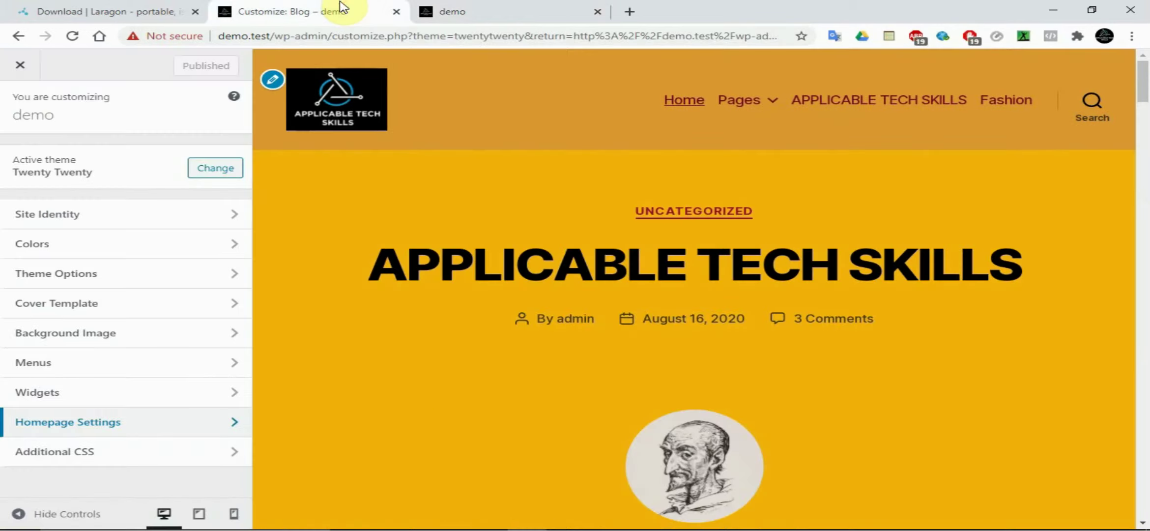
left_click(137, 450)
left_click(111, 411)
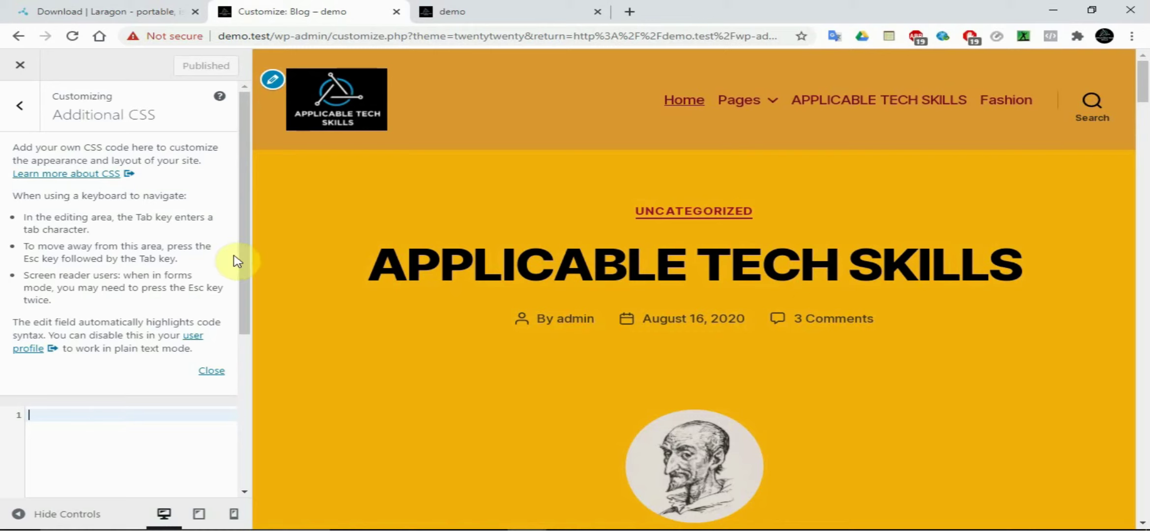
left_click(519, 119)
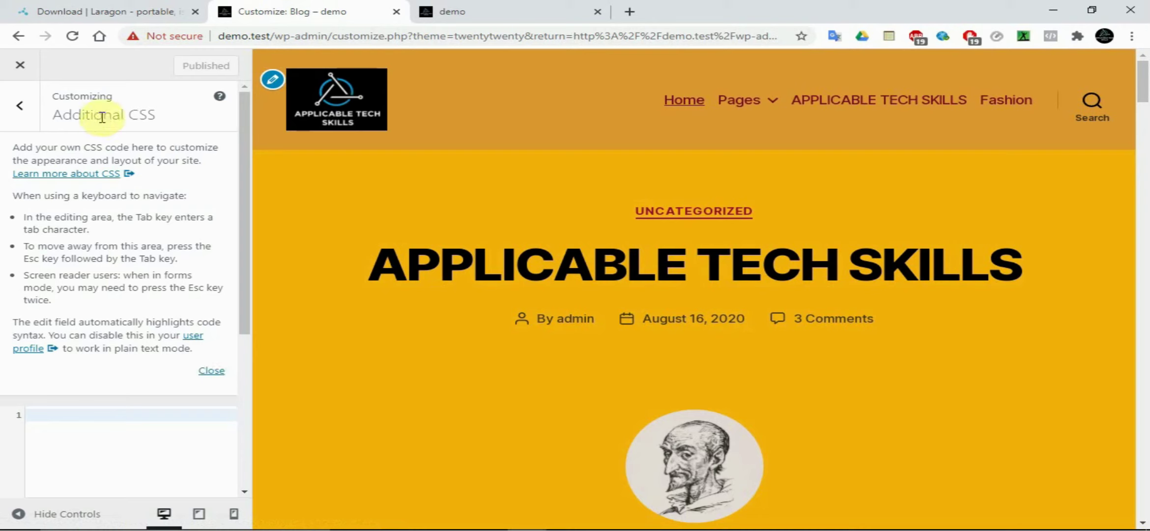
left_click(31, 112)
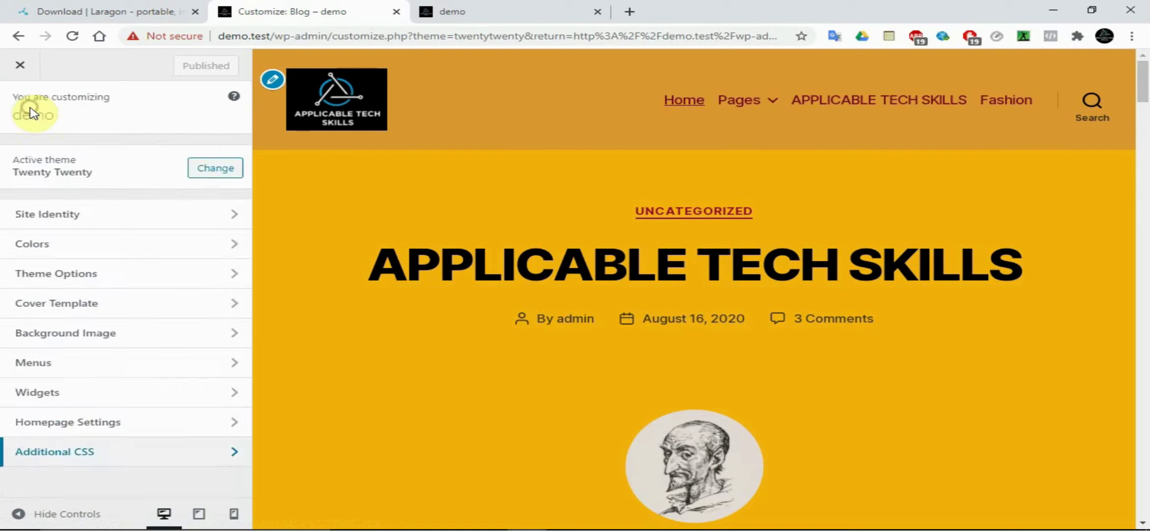
left_click(147, 133)
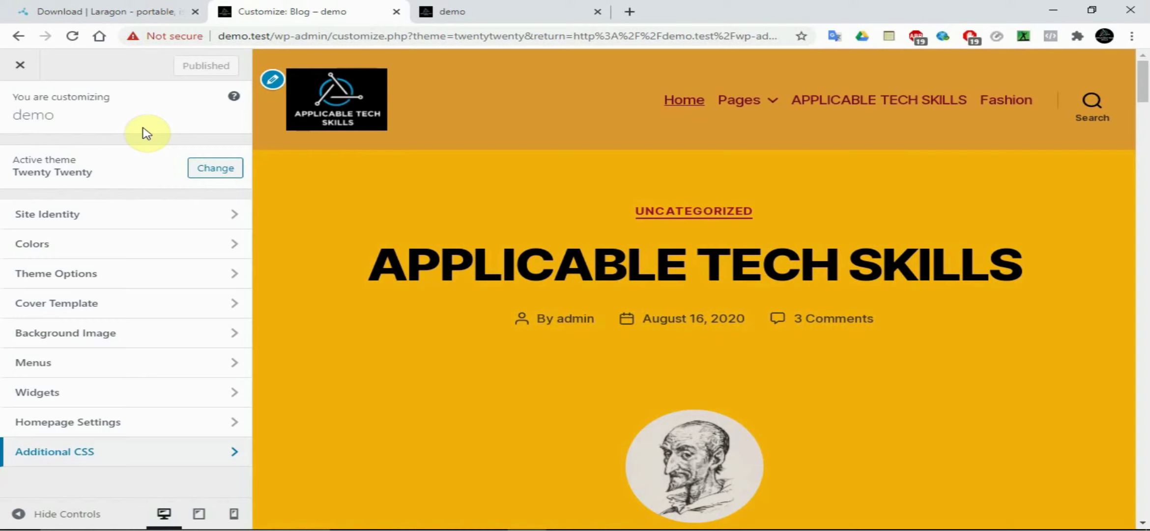